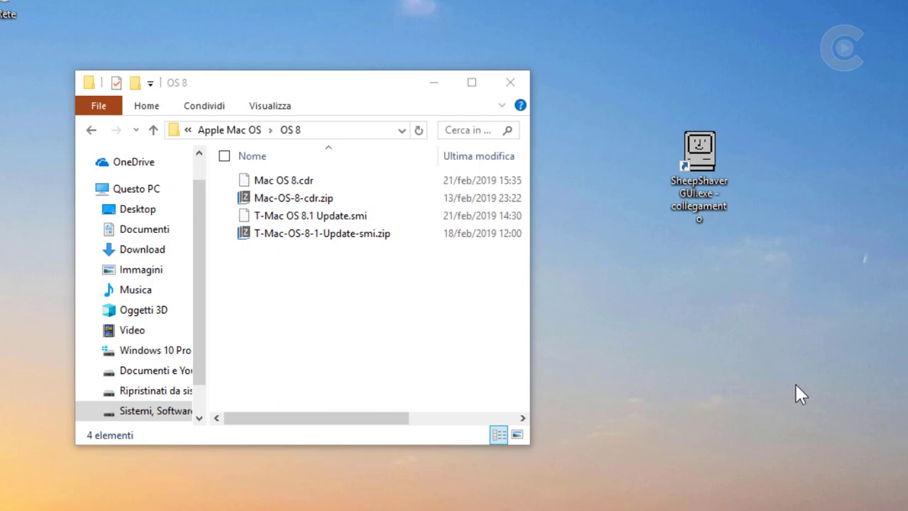
Open the SheepShaver settings, place the window beside the OS 8 folder, and select the MacintoshHD volume in the list.
{"action": "left_click", "coordinate": [720, 202]}
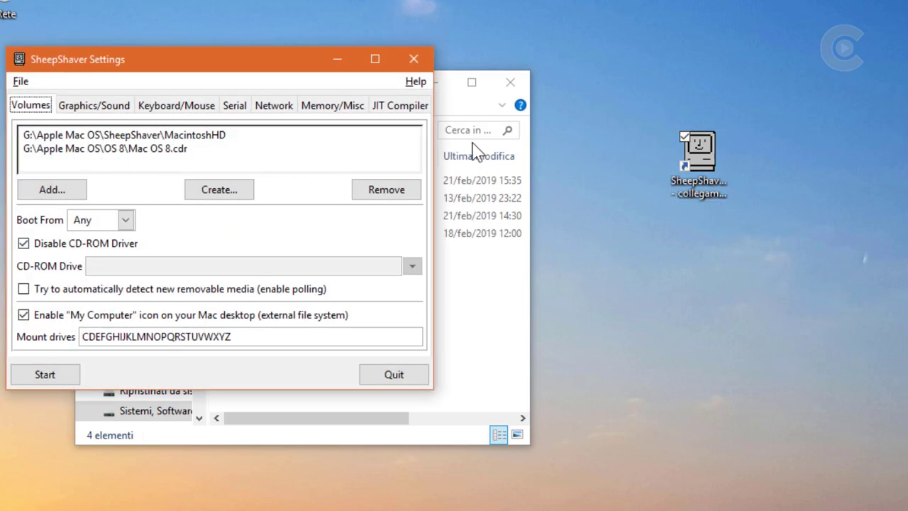
{"action": "left_click_drag", "start_coordinate": [198, 71], "coordinate": [653, 114]}
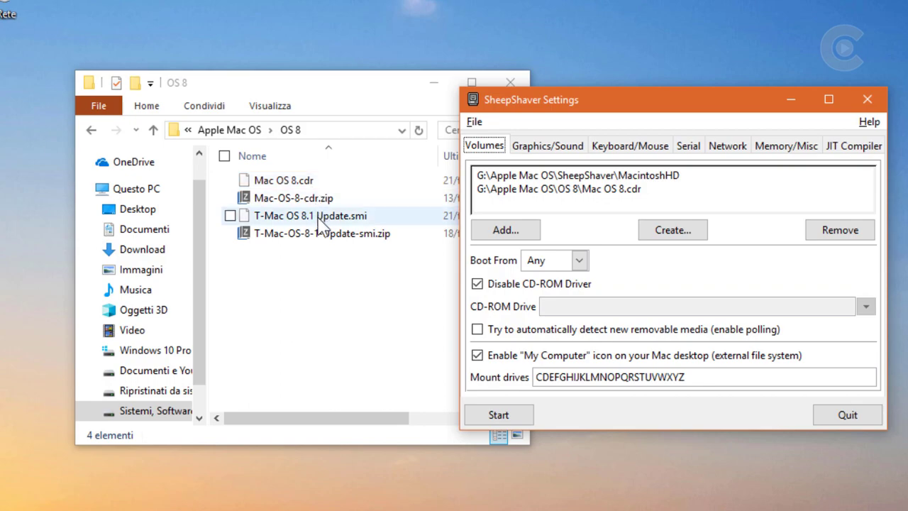
{"action": "left_click", "coordinate": [335, 305]}
{"action": "left_click", "coordinate": [607, 241]}
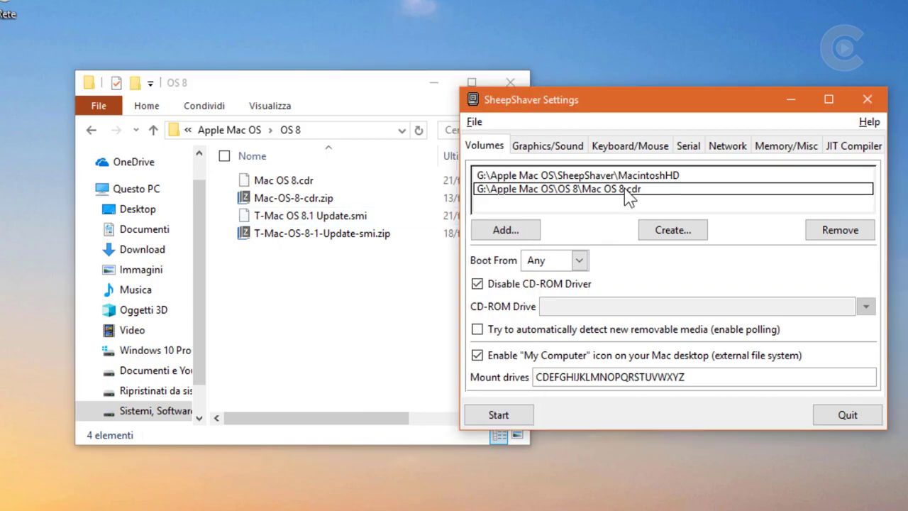
{"action": "left_click", "coordinate": [668, 177]}
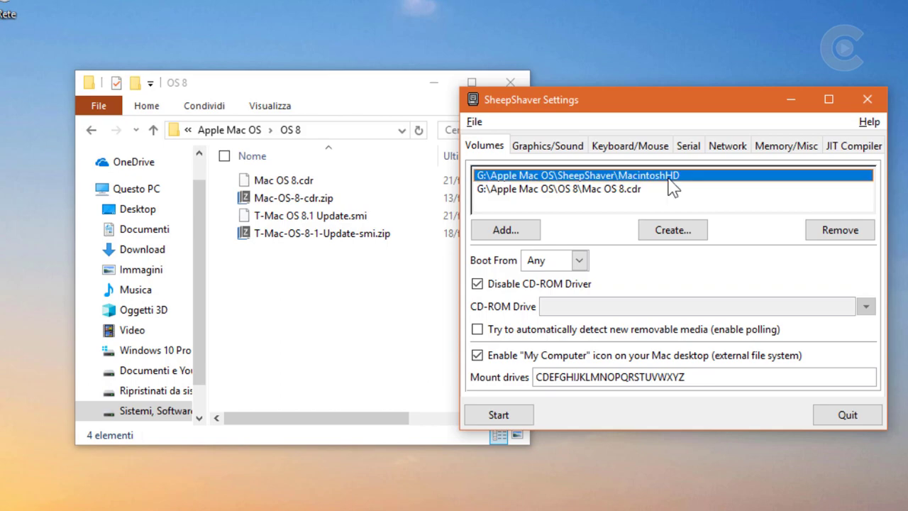
Examine the Create Hardfile and Add Volume dialogs, closing both without creating or adding a volume.
{"action": "left_click", "coordinate": [673, 232]}
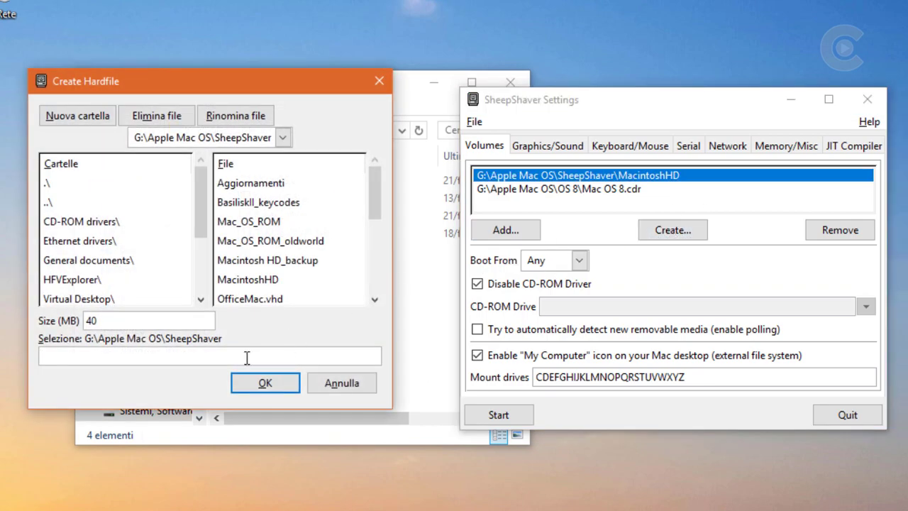
{"action": "left_click", "coordinate": [351, 390]}
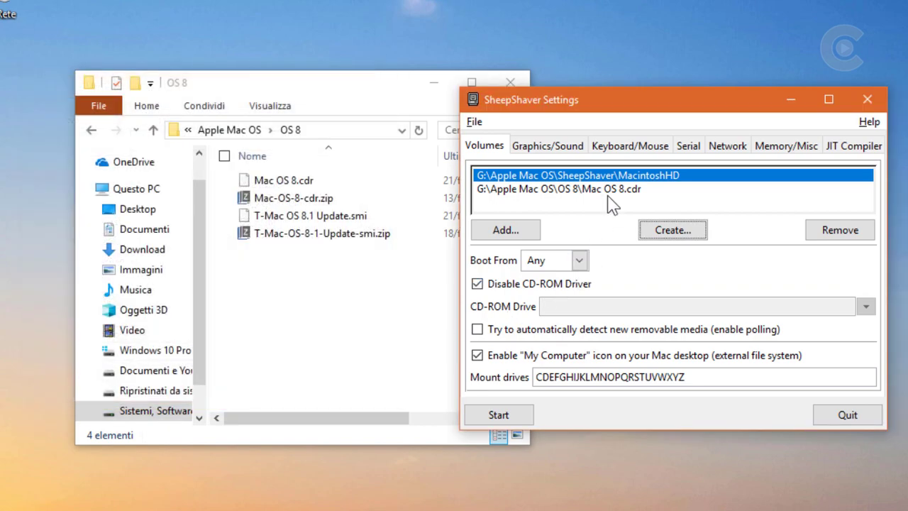
{"action": "left_click", "coordinate": [506, 230]}
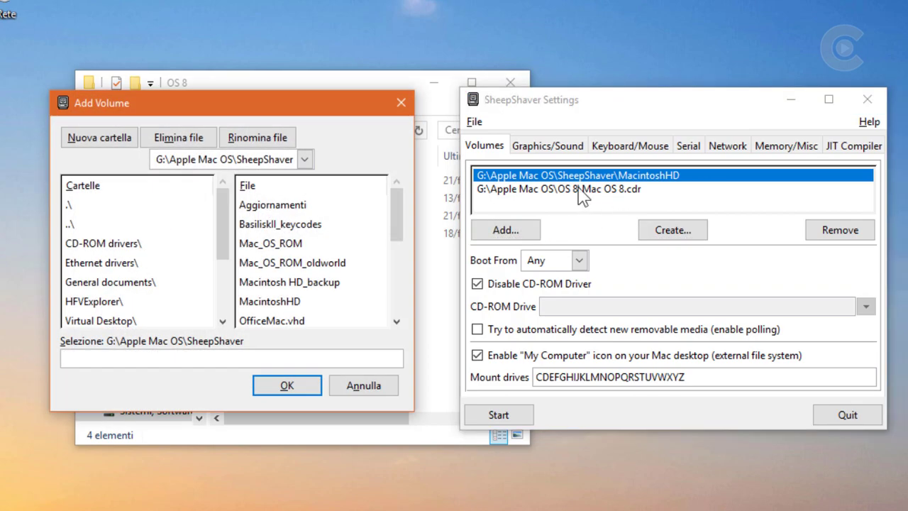
{"action": "key", "text": "Escape"}
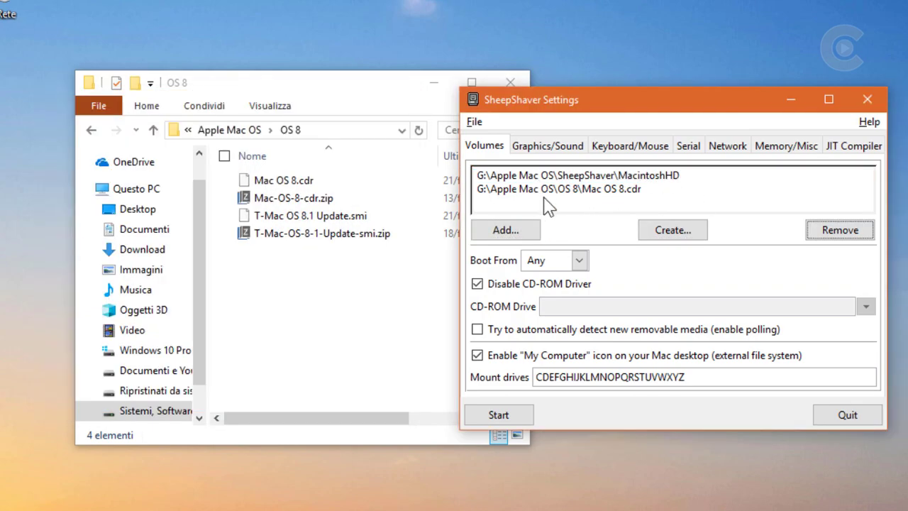
Start the emulated Mac, center its window, and initialize the unreadable 512 MB disk with the name MacintoshHD.
{"action": "left_click", "coordinate": [531, 417]}
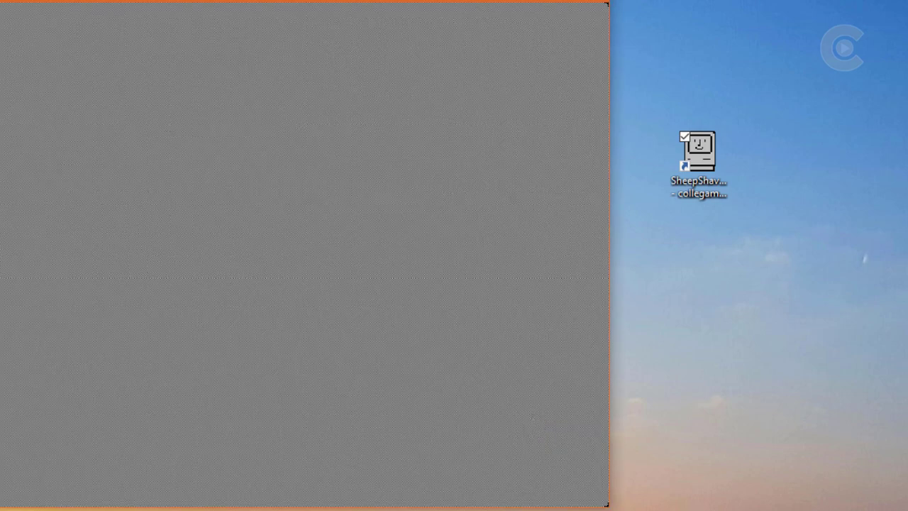
{"action": "left_click_drag", "start_coordinate": [440, 7], "coordinate": [607, 7]}
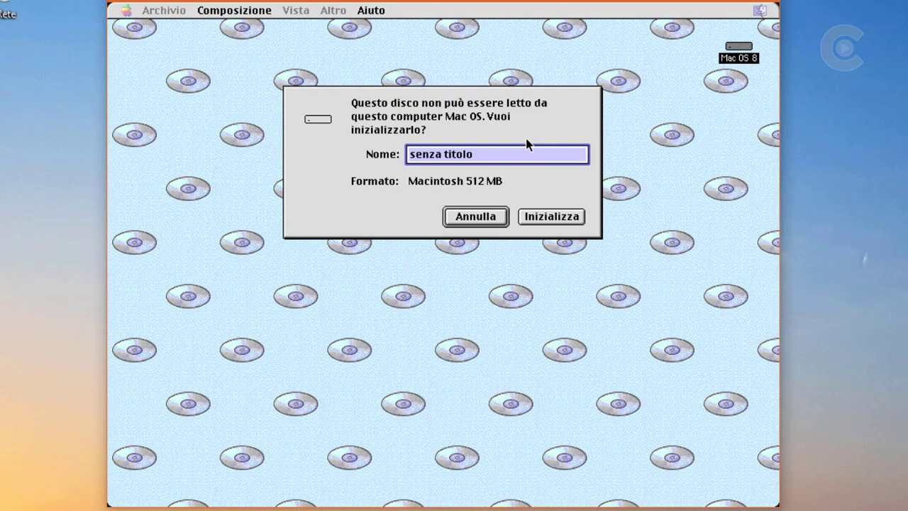
{"action": "type", "text": "MacintoshHD"}
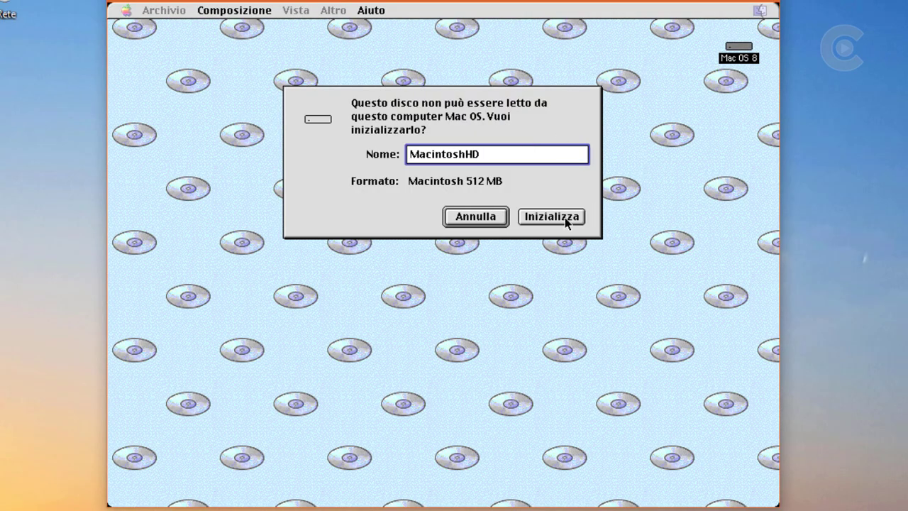
{"action": "left_click", "coordinate": [566, 217]}
{"action": "left_click", "coordinate": [521, 167]}
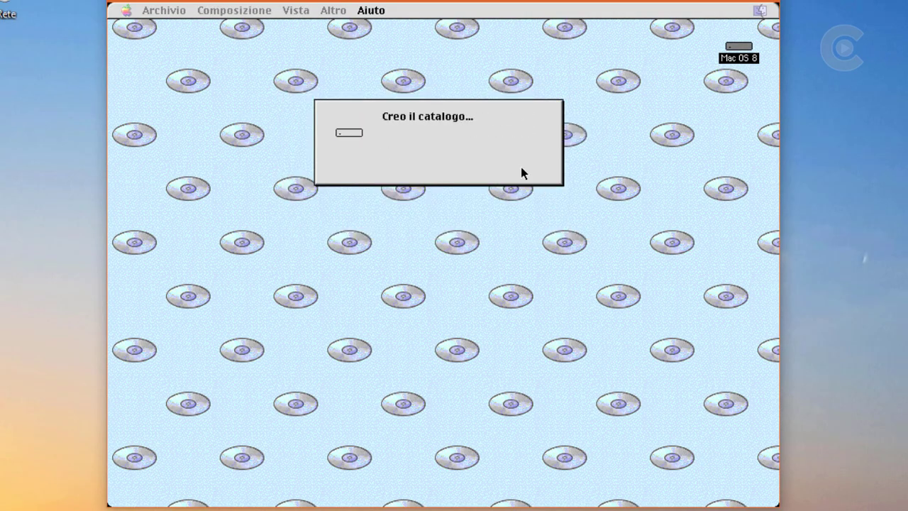
Launch Installa Mac OS from the Mac OS 8 disk and choose MacintoshHD as the installation destination.
{"action": "double_click", "coordinate": [741, 53]}
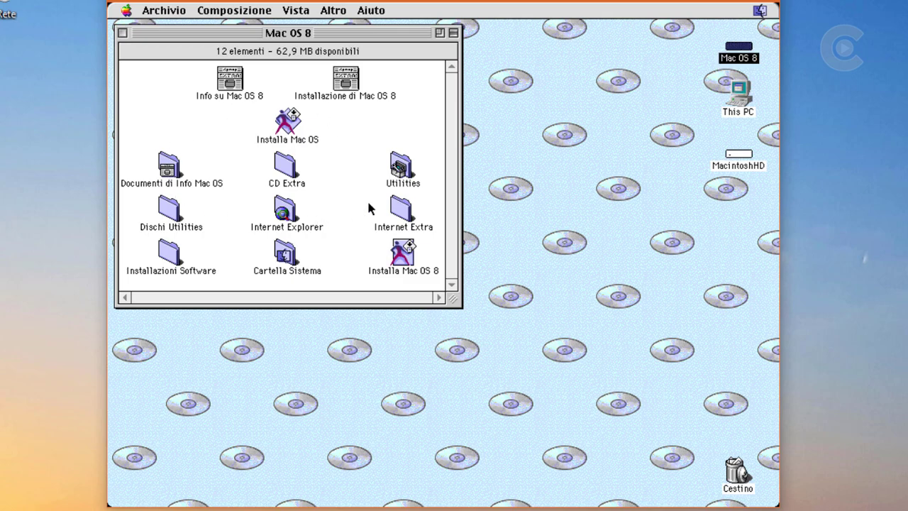
{"action": "double_click", "coordinate": [287, 142]}
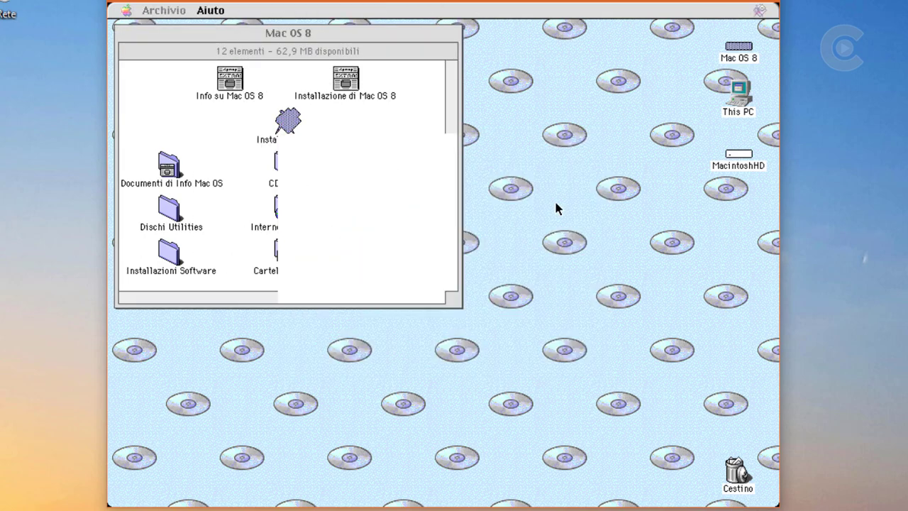
{"action": "left_click", "coordinate": [612, 379]}
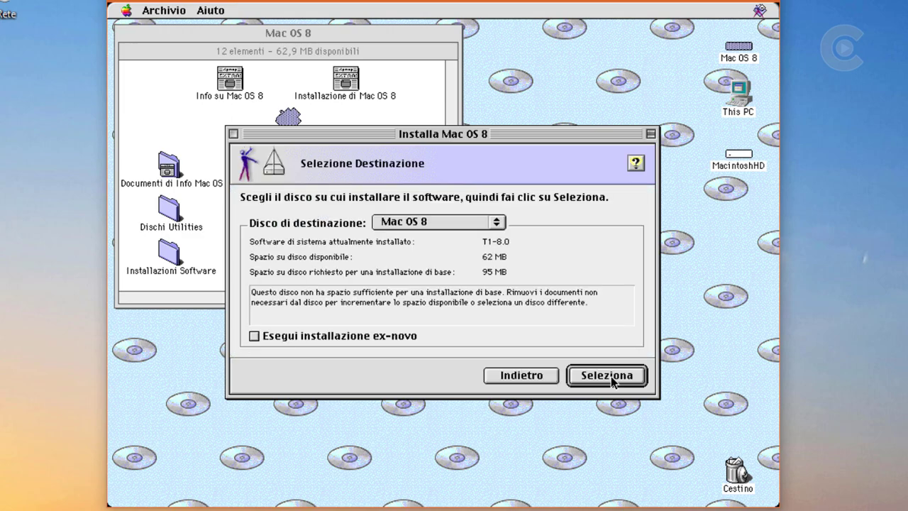
{"action": "left_click", "coordinate": [497, 224]}
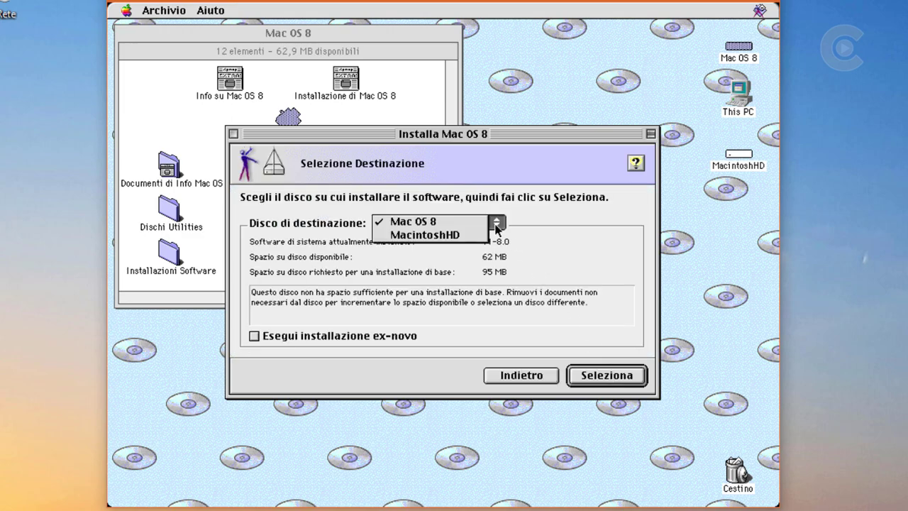
{"action": "left_click", "coordinate": [423, 237]}
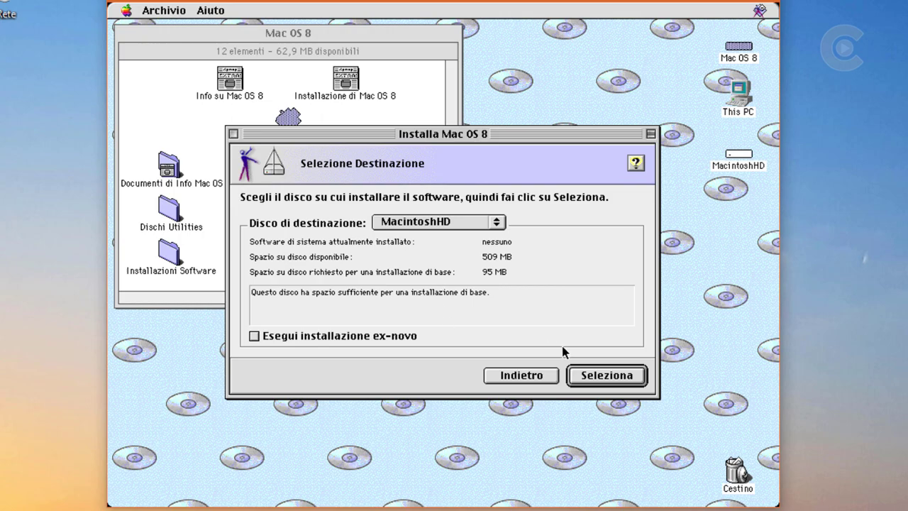
{"action": "left_click", "coordinate": [600, 382]}
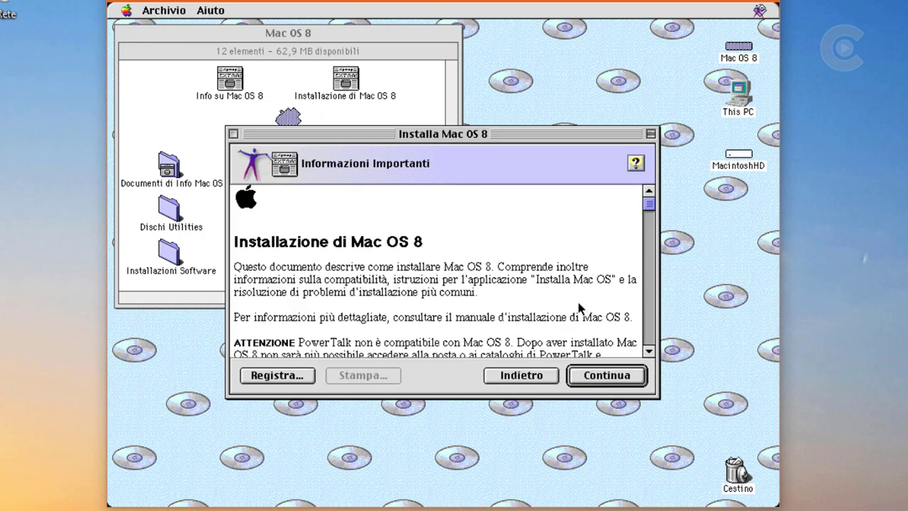
Go through the installer's Informazioni Importanti page and accept the Italian software license.
{"action": "left_click", "coordinate": [648, 351]}
{"action": "left_click", "coordinate": [650, 352]}
{"action": "left_click", "coordinate": [627, 384]}
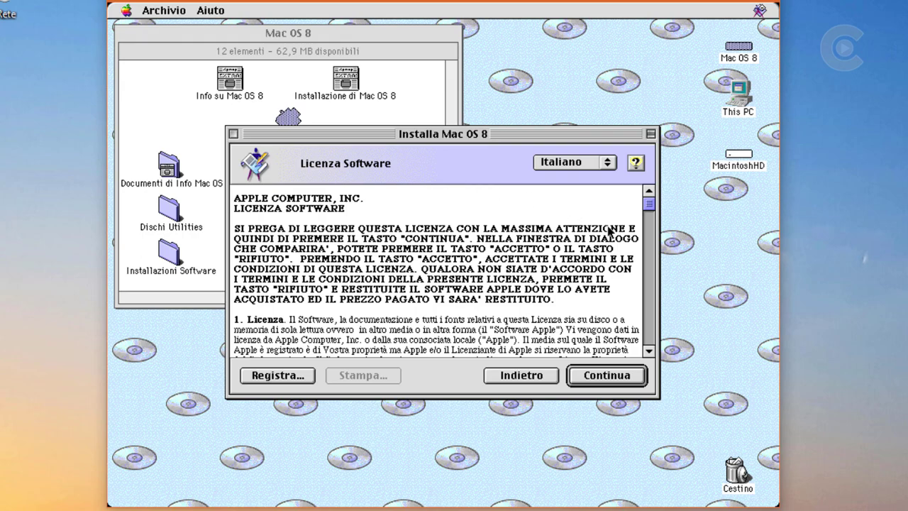
{"action": "left_click", "coordinate": [620, 384]}
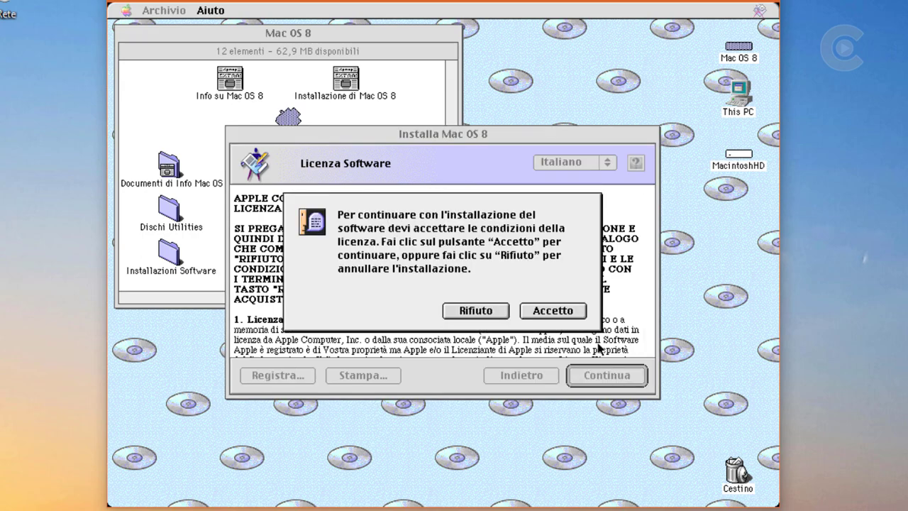
{"action": "left_click", "coordinate": [567, 318]}
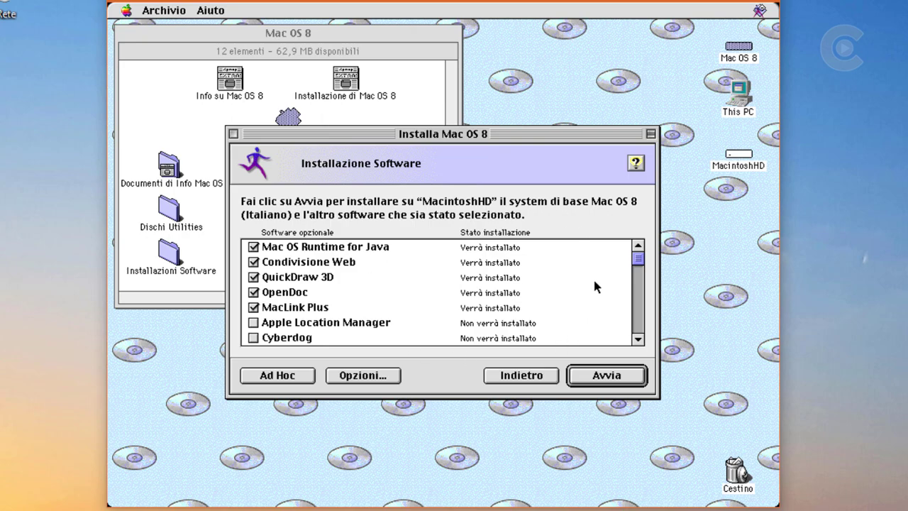
Include Apple Location Manager, Cyberdog and the remaining optional software, and switch to the Ad Hoc installation through its last list entries.
{"action": "left_click", "coordinate": [490, 323]}
{"action": "left_click", "coordinate": [489, 338]}
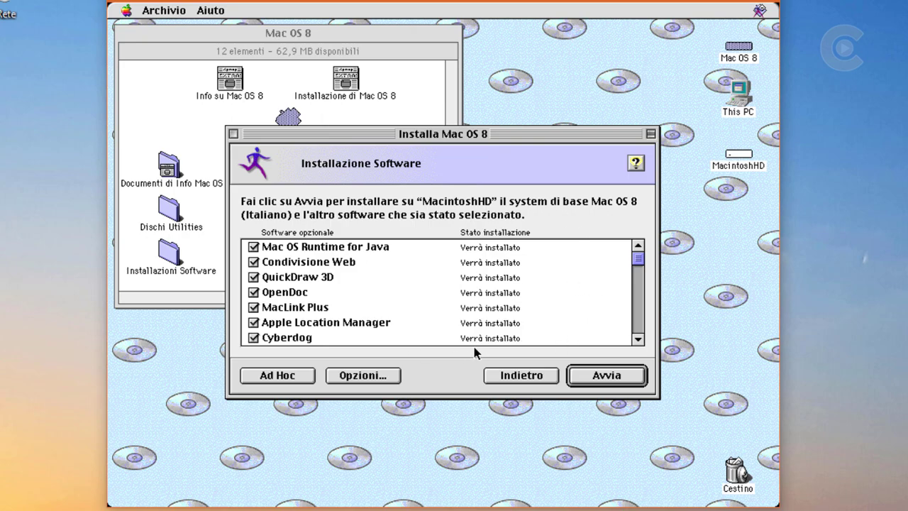
{"action": "left_click", "coordinate": [277, 376]}
{"action": "left_click", "coordinate": [639, 339]}
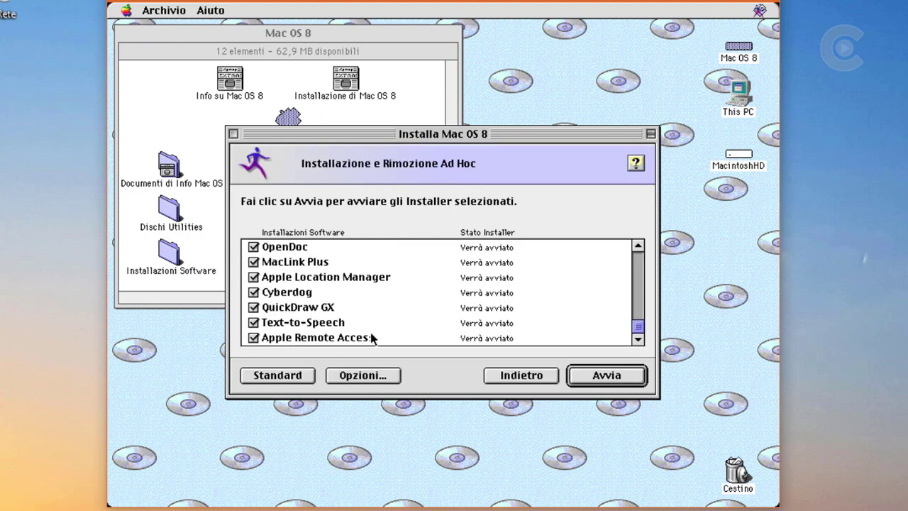
Keep the Apple hard disk driver update enabled in the installation options and start the selected installers.
{"action": "left_click", "coordinate": [381, 379]}
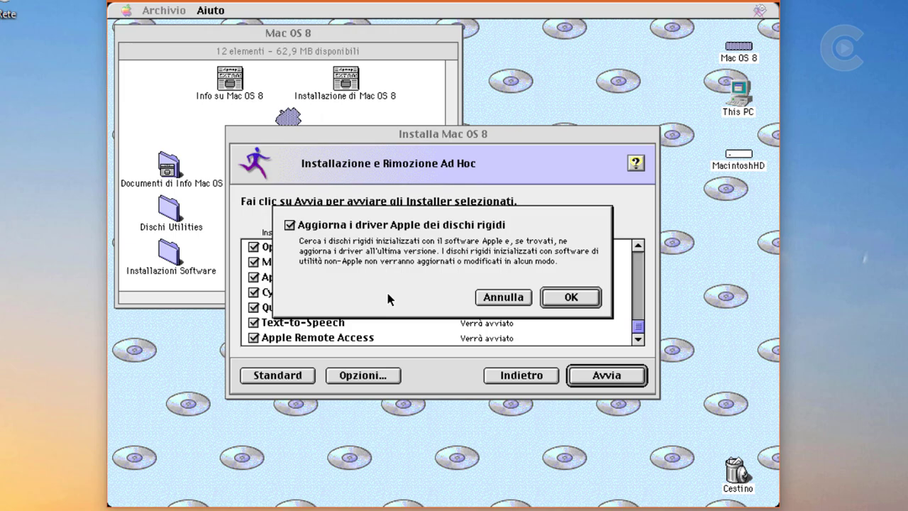
{"action": "left_click", "coordinate": [561, 301]}
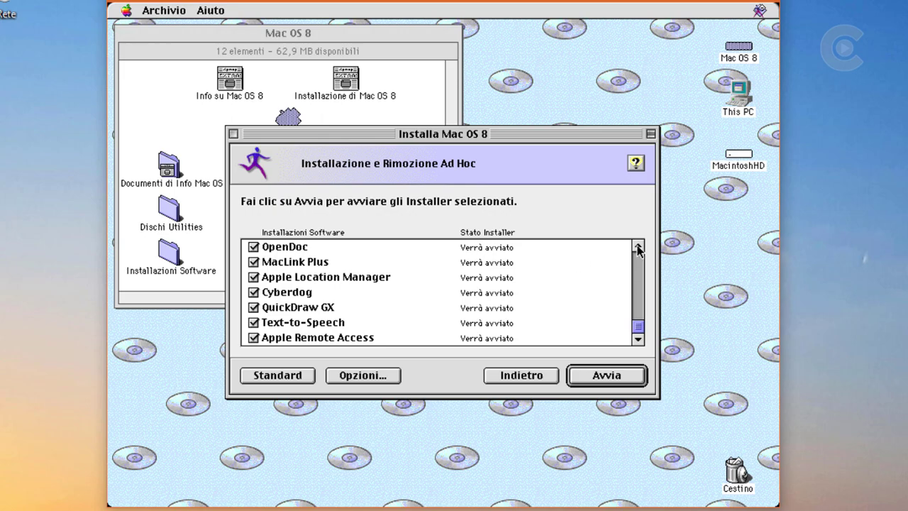
{"action": "left_click", "coordinate": [638, 246]}
{"action": "left_click", "coordinate": [621, 377]}
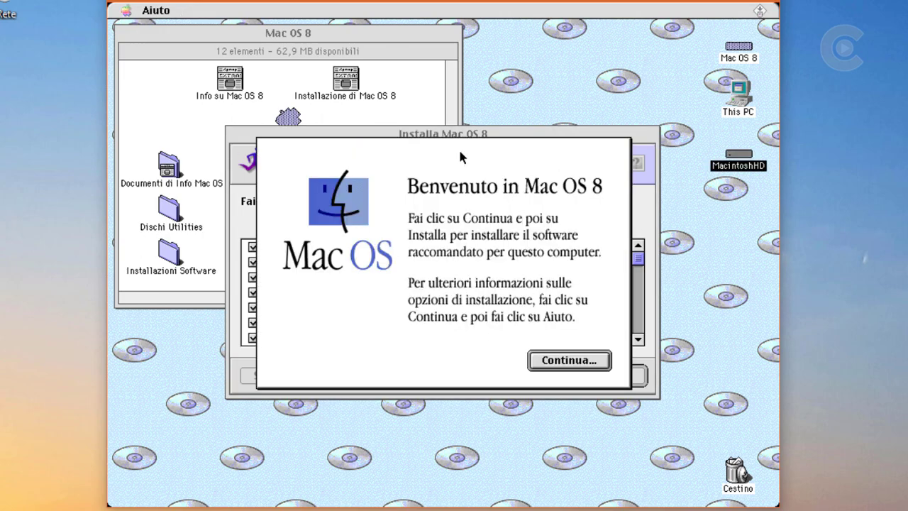
Install the standard Mac OS 8 system software and Punto Informativo Mac OS on MacintoshHD.
{"action": "left_click", "coordinate": [569, 361]}
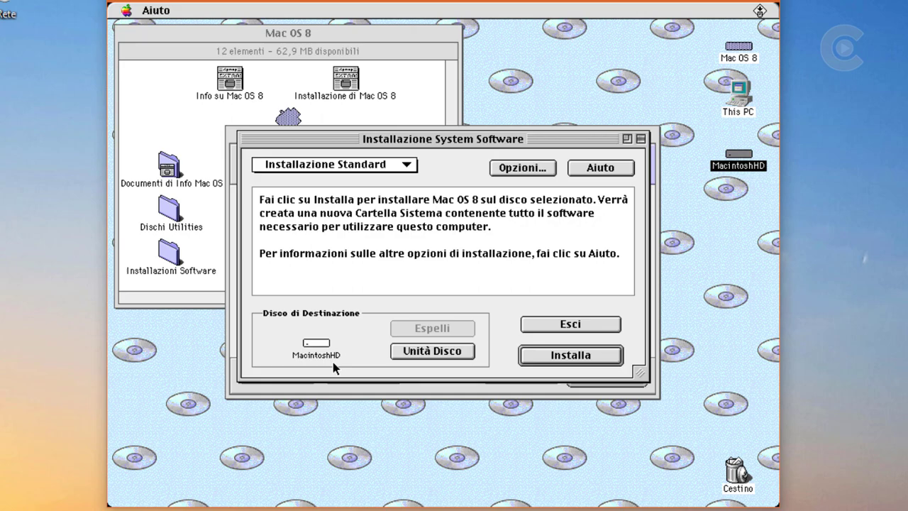
{"action": "left_click", "coordinate": [588, 360]}
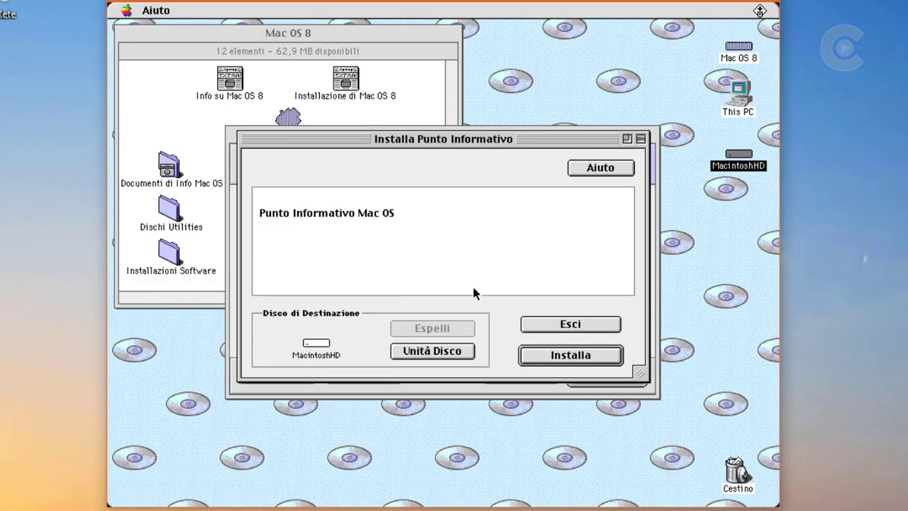
{"action": "left_click", "coordinate": [568, 357]}
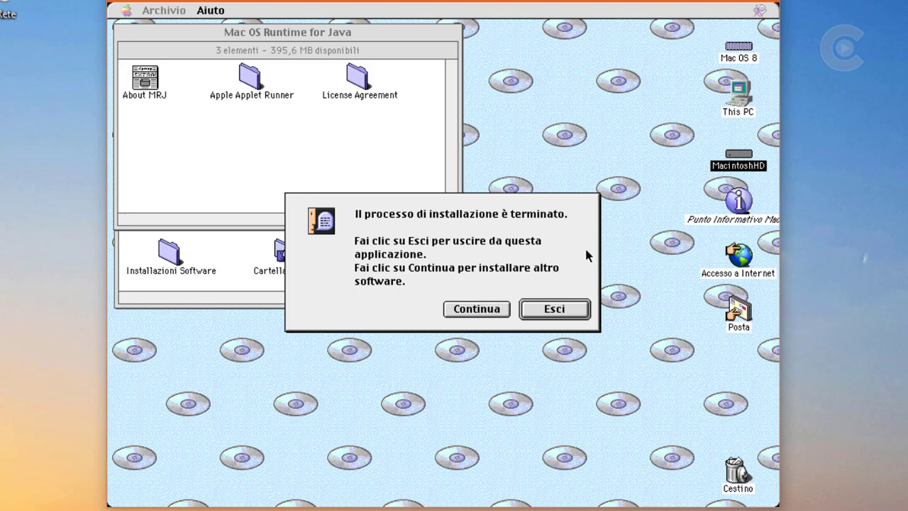
Quit the finished installer and close the Mac OS Runtime for Java and Mac OS 8 windows.
{"action": "left_click", "coordinate": [575, 311]}
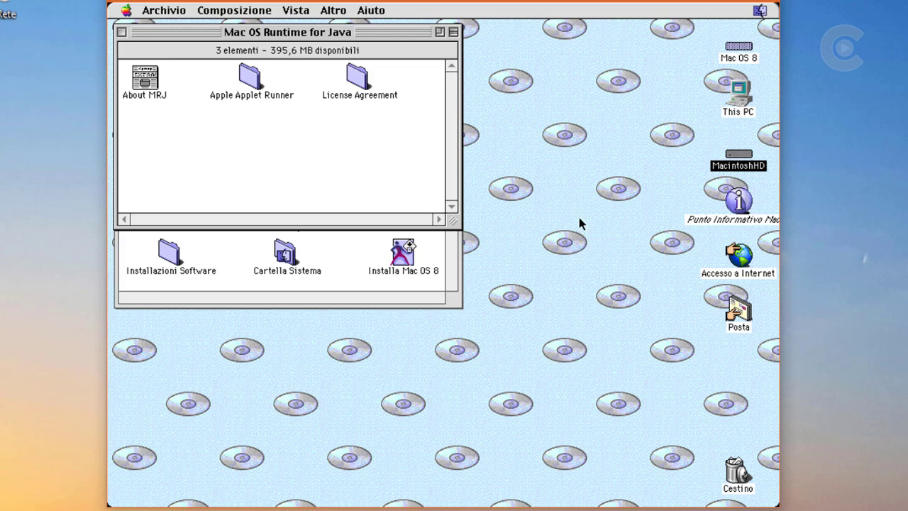
{"action": "left_click", "coordinate": [122, 32]}
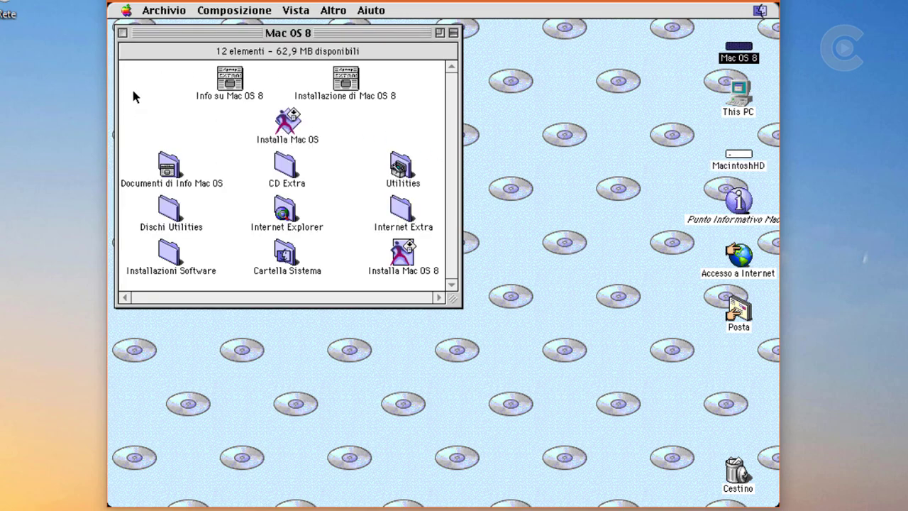
{"action": "left_click", "coordinate": [122, 32]}
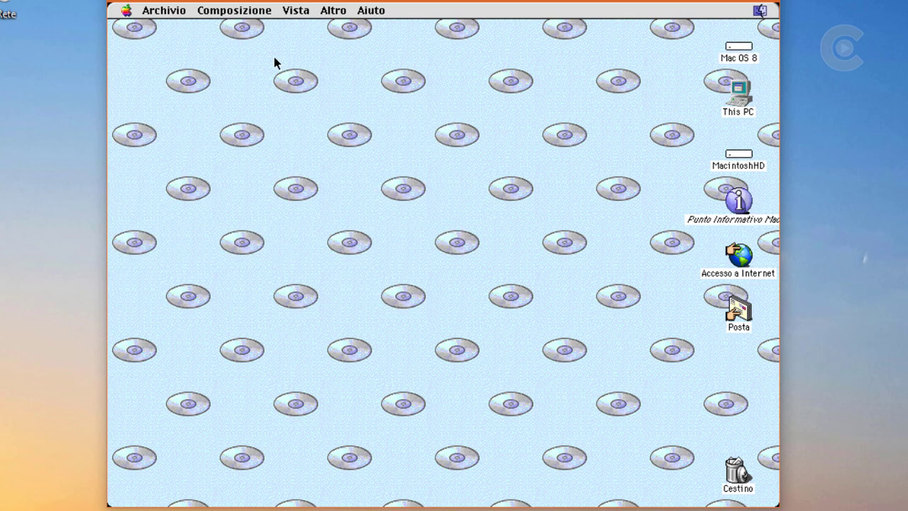
Restart the emulated Mac and dismiss the energy-saving notice at startup.
{"action": "left_click", "coordinate": [363, 14]}
{"action": "mouse_move", "coordinate": [339, 13]}
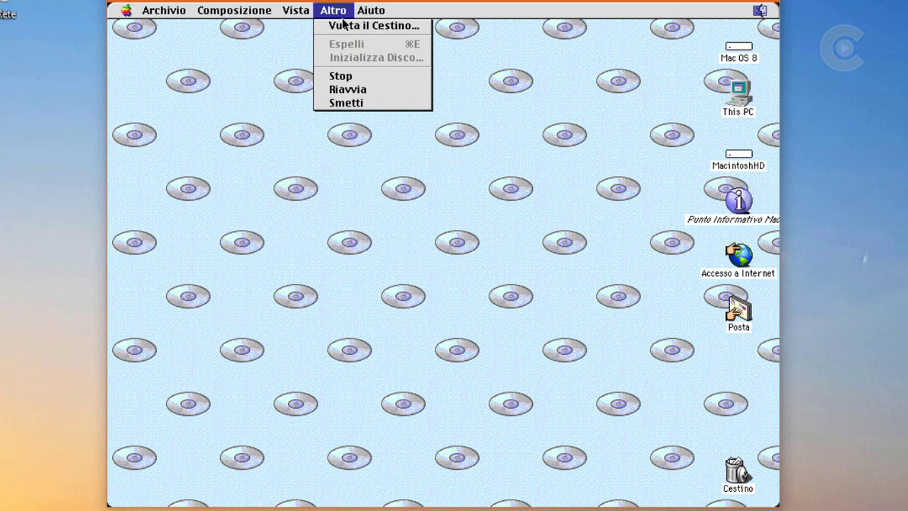
{"action": "left_click", "coordinate": [359, 94]}
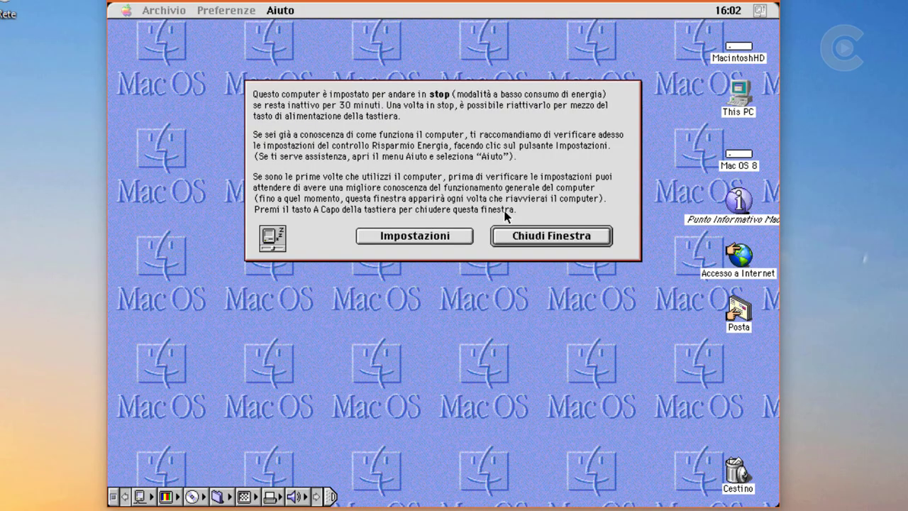
{"action": "left_click", "coordinate": [554, 236]}
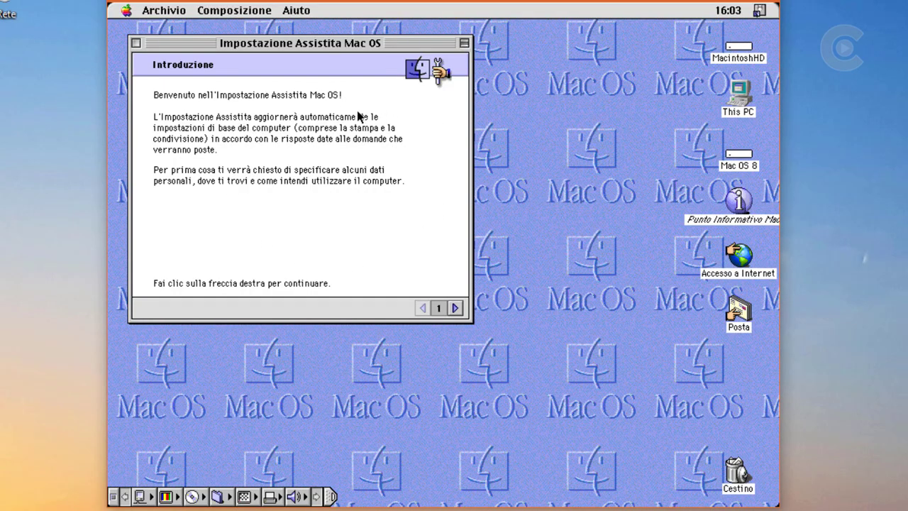
Keep the Italiano regional settings in the Mac OS setup assistant and enter the owner's name and organization.
{"action": "left_click", "coordinate": [456, 309]}
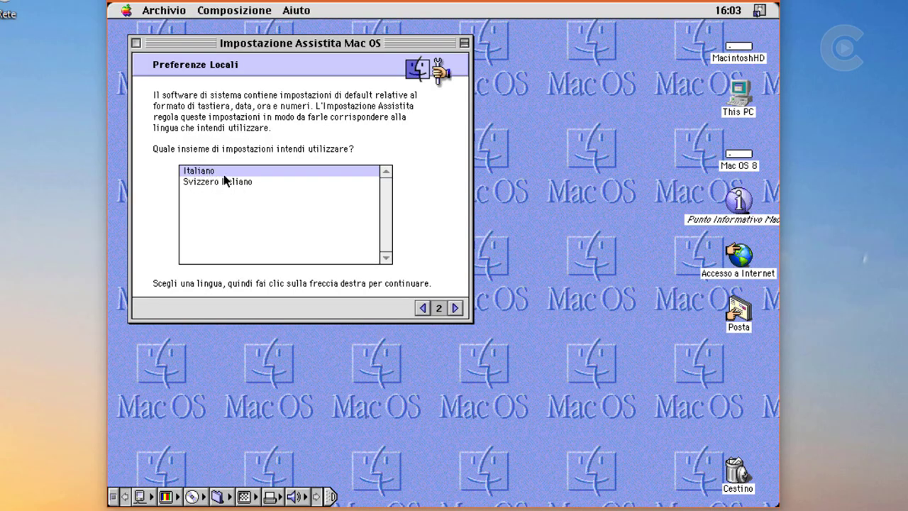
{"action": "left_click", "coordinate": [455, 308]}
{"action": "type", "text": "Mattia"}
{"action": "key", "text": "Tab"}
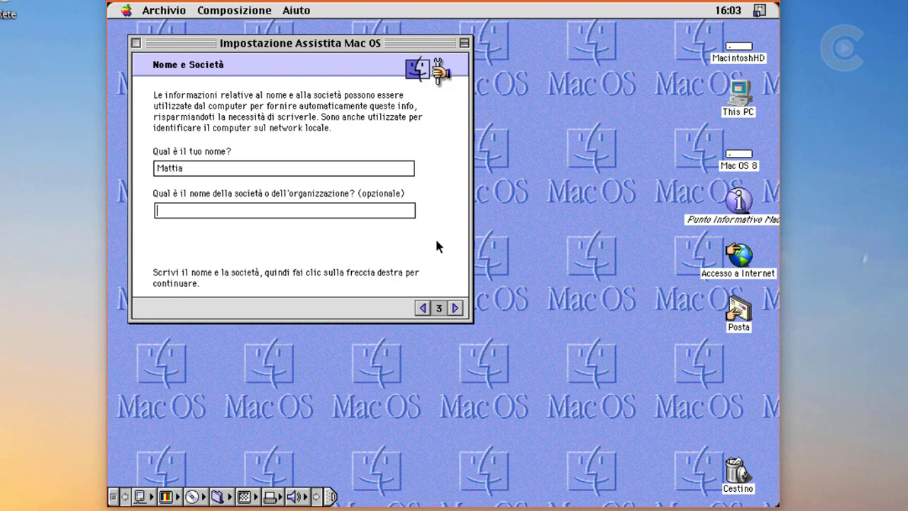
{"action": "type", "text": "Costtattig"}
{"action": "left_click", "coordinate": [456, 308]}
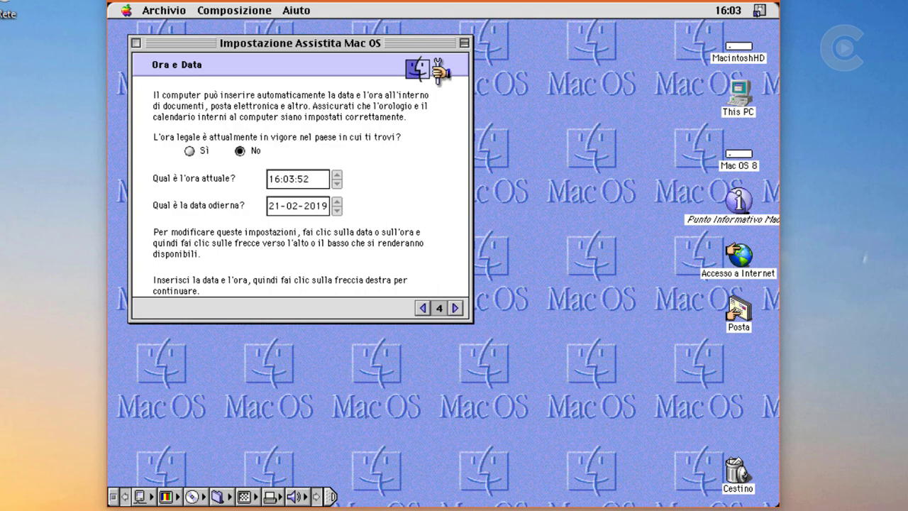
Accept the date and time settings, keep Roma, Italia as the location, and decline the simplified Finder.
{"action": "left_click", "coordinate": [455, 309]}
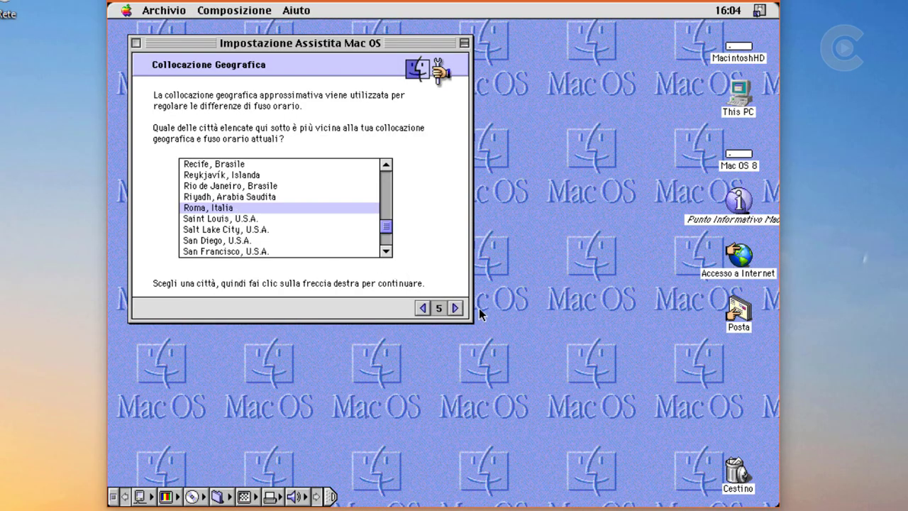
{"action": "left_click", "coordinate": [456, 309]}
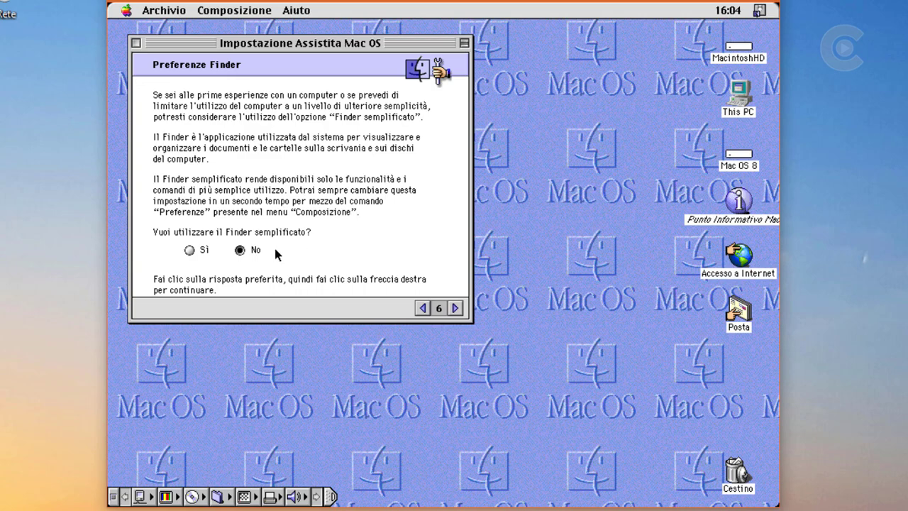
{"action": "left_click", "coordinate": [455, 310]}
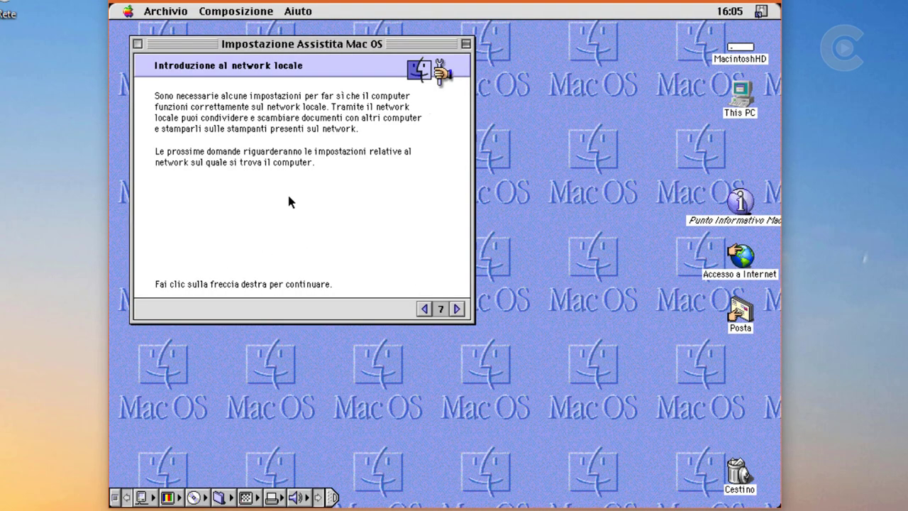
Quit the Mac OS setup assistant without saving its answers.
{"action": "left_click", "coordinate": [137, 44]}
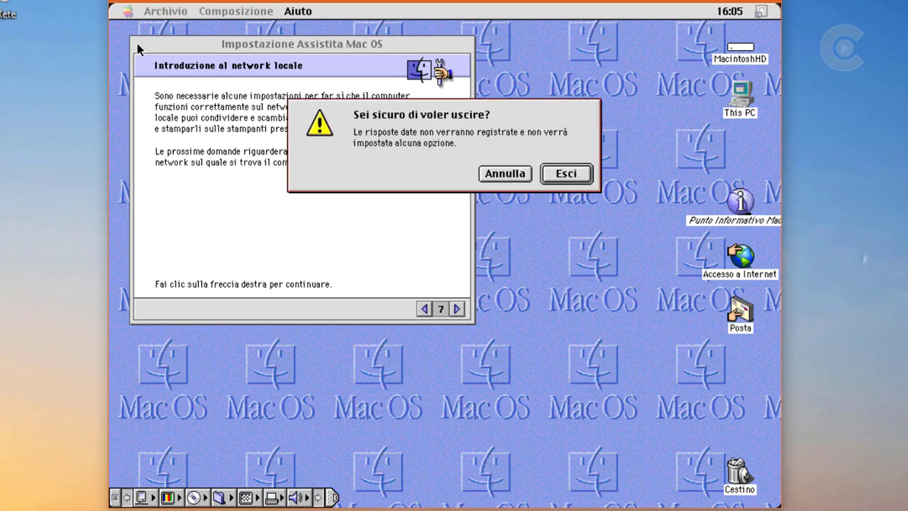
{"action": "left_click", "coordinate": [566, 174]}
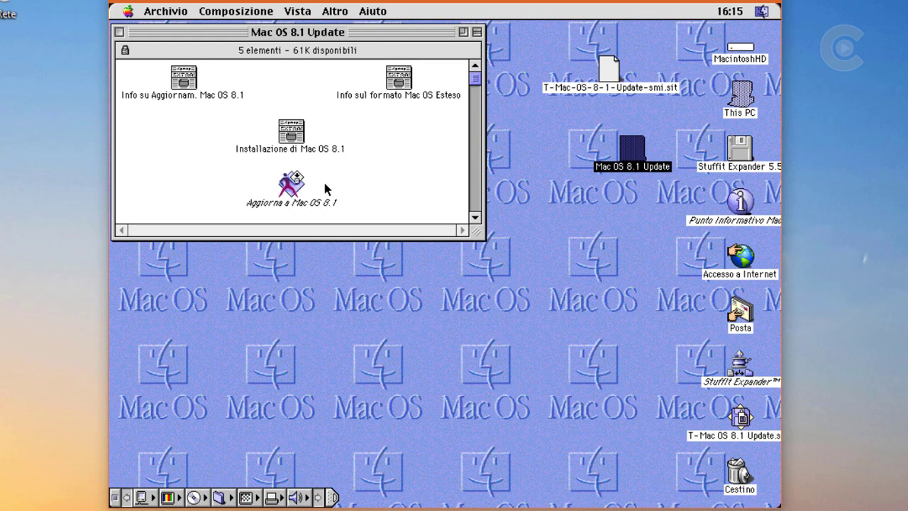
Launch the Mac OS 8.1 updater, select MacintoshHD as the destination disk, and accept the software license.
{"action": "left_click", "coordinate": [475, 220]}
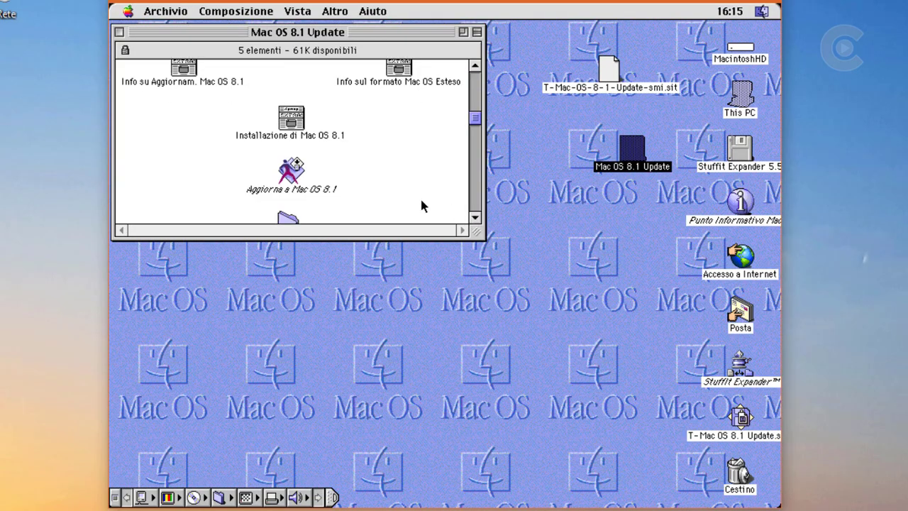
{"action": "double_click", "coordinate": [299, 183]}
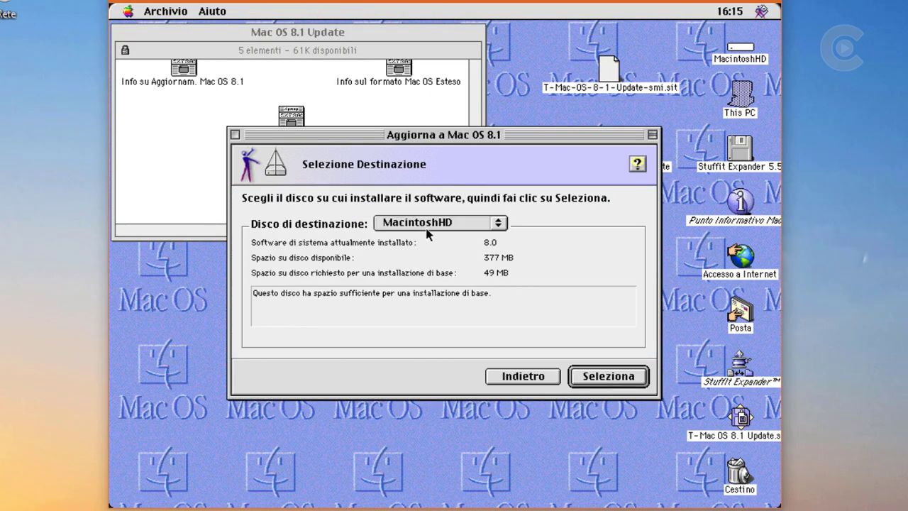
{"action": "left_click", "coordinate": [605, 374]}
{"action": "left_click", "coordinate": [606, 378]}
{"action": "left_click", "coordinate": [607, 378]}
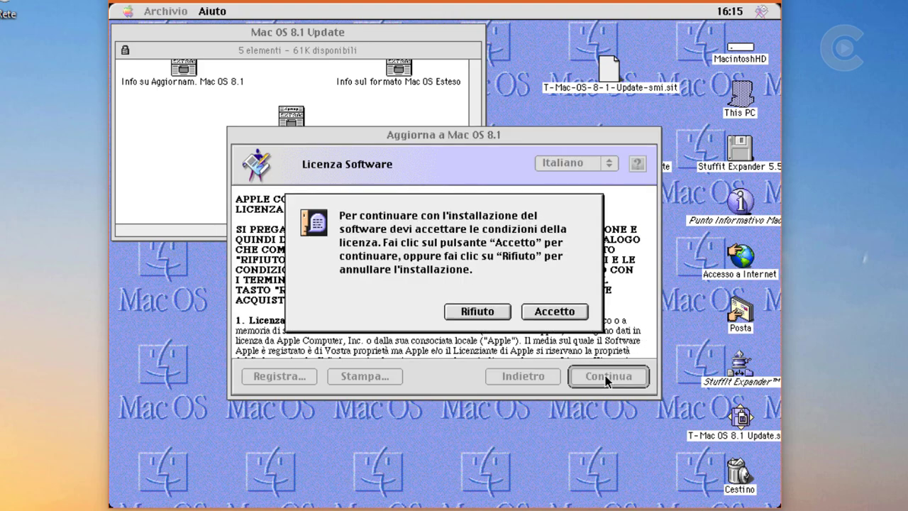
{"action": "left_click", "coordinate": [551, 309]}
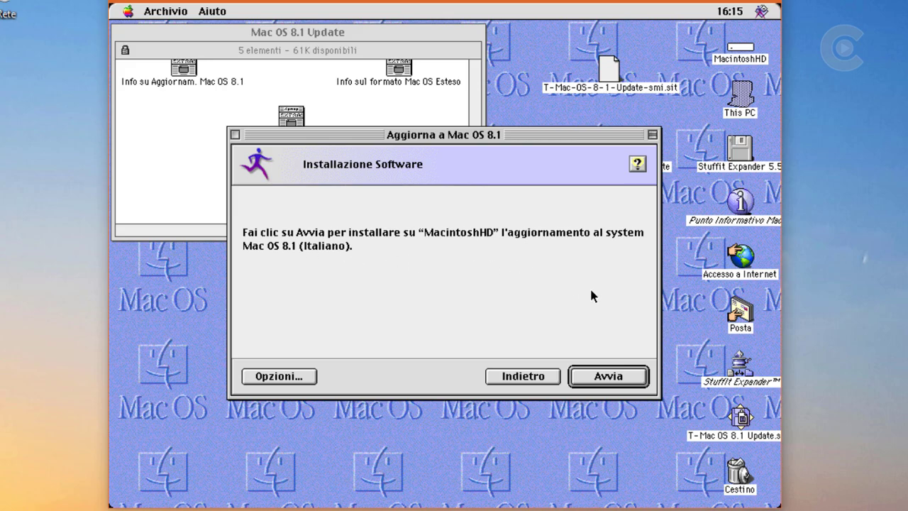
Install the Mac OS 8.1 update on MacintoshHD, letting it quit open applications, and restart the emulated Mac.
{"action": "left_click", "coordinate": [640, 380]}
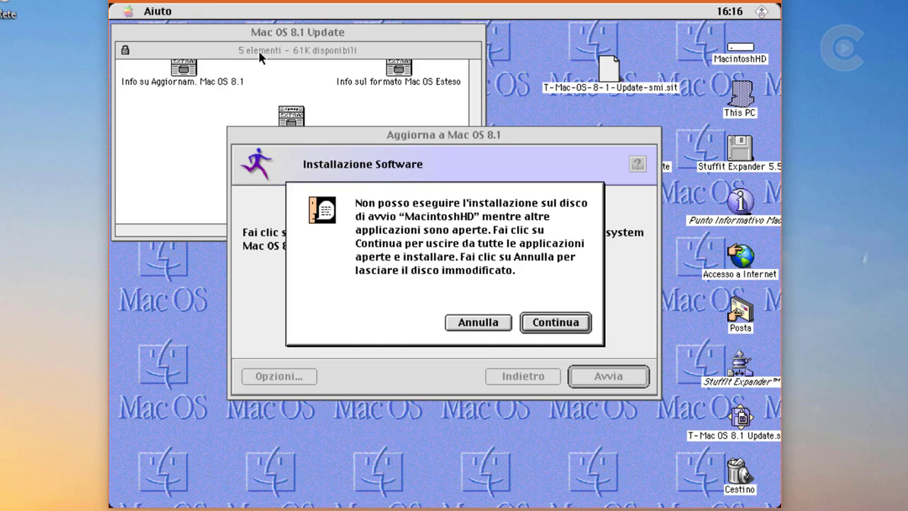
{"action": "left_click", "coordinate": [554, 324]}
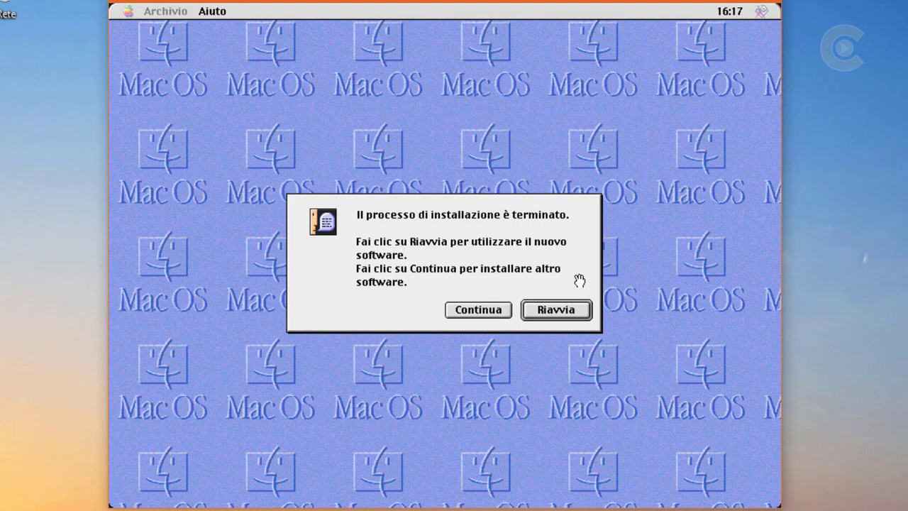
{"action": "left_click", "coordinate": [570, 311]}
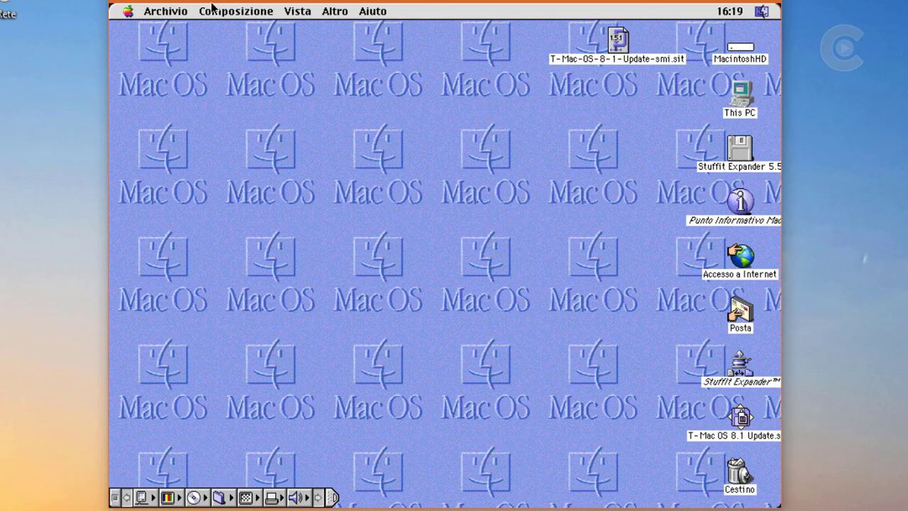
Open the information window about this computer to check the updated system.
{"action": "left_click", "coordinate": [126, 11]}
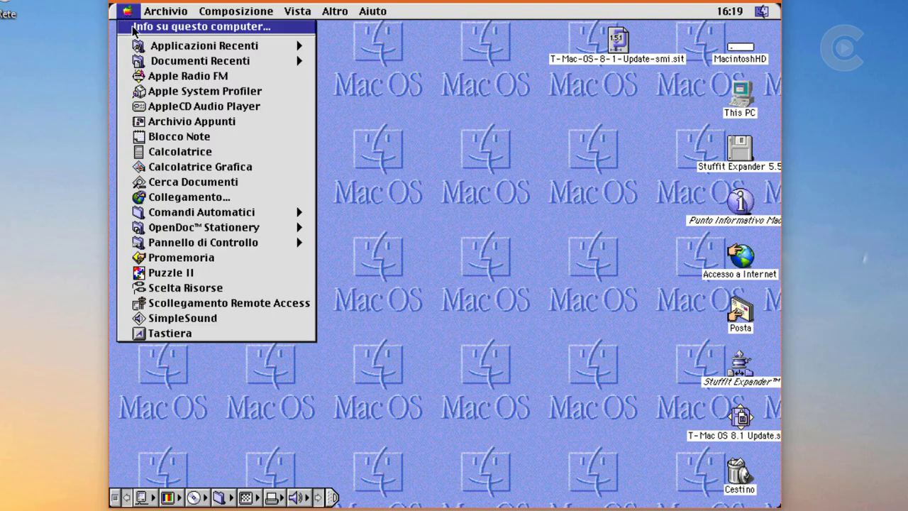
{"action": "left_click", "coordinate": [139, 29]}
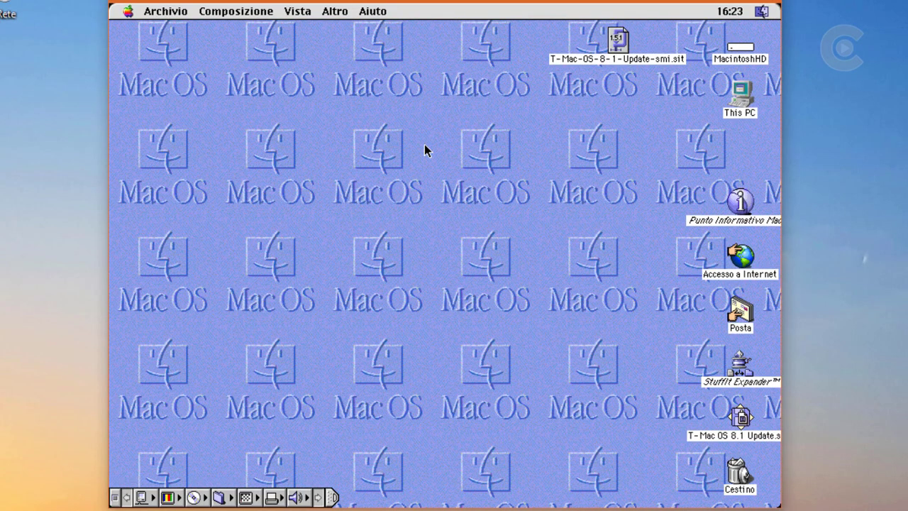
Review the commands offered by the Finder and the list of running applications.
{"action": "left_click", "coordinate": [129, 11]}
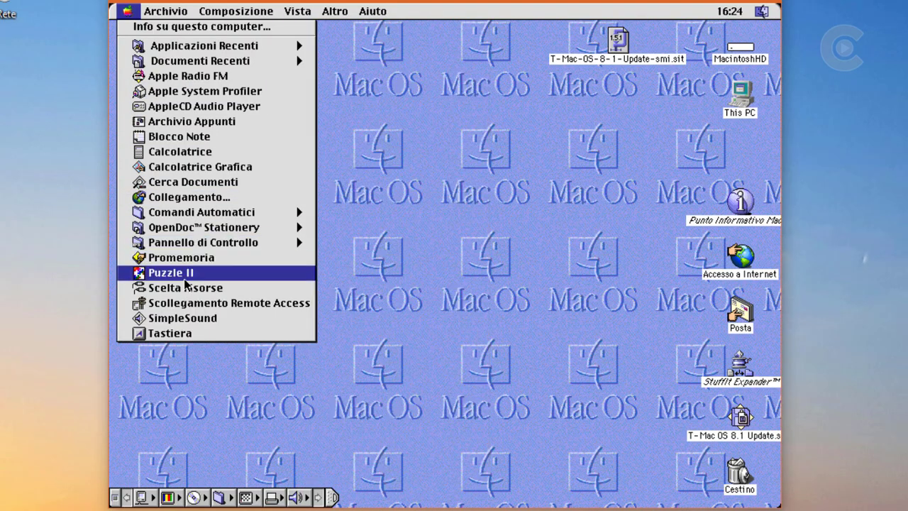
{"action": "mouse_move", "coordinate": [174, 16]}
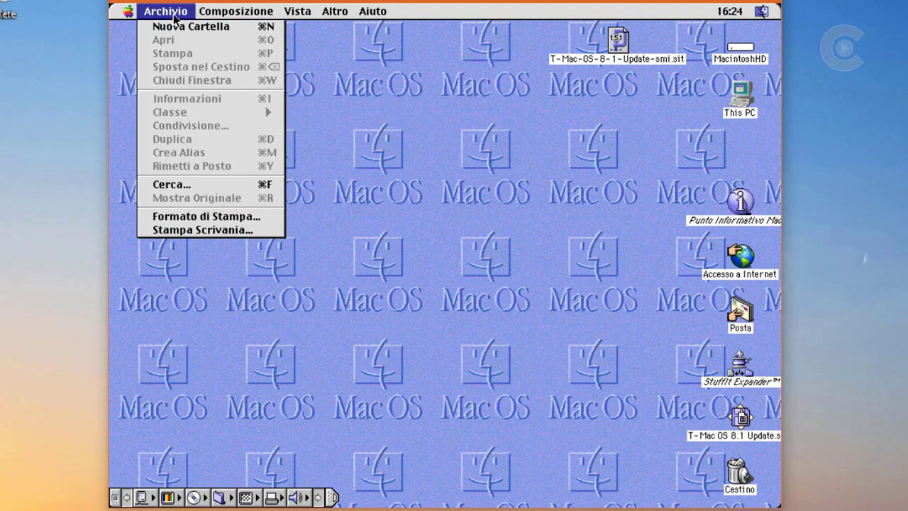
{"action": "mouse_move", "coordinate": [224, 11]}
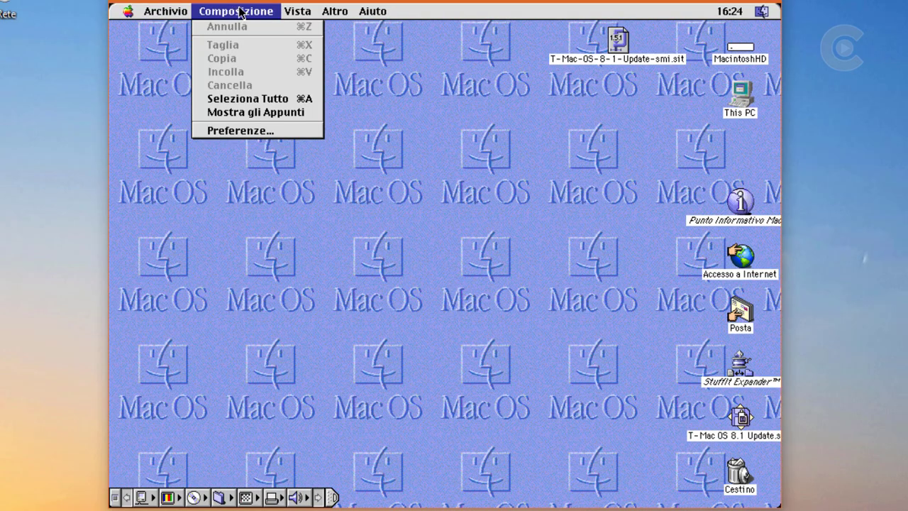
{"action": "mouse_move", "coordinate": [299, 16]}
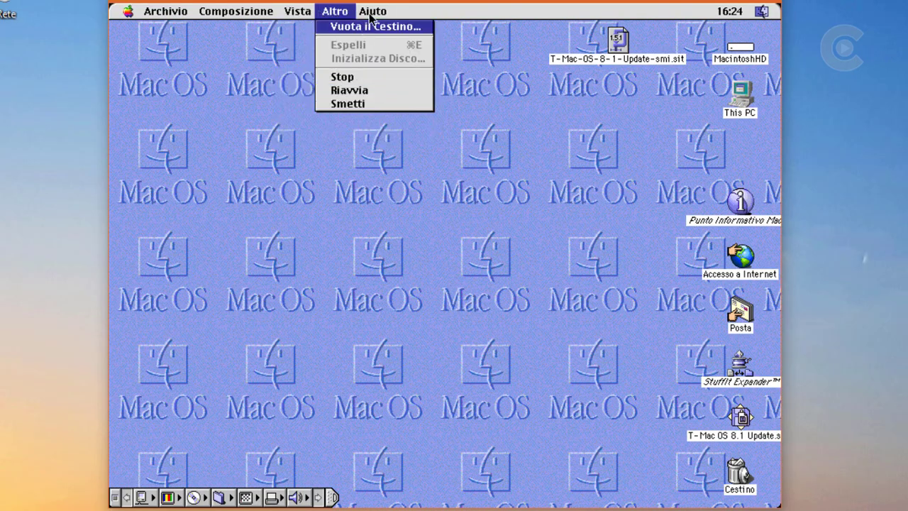
{"action": "mouse_move", "coordinate": [371, 12]}
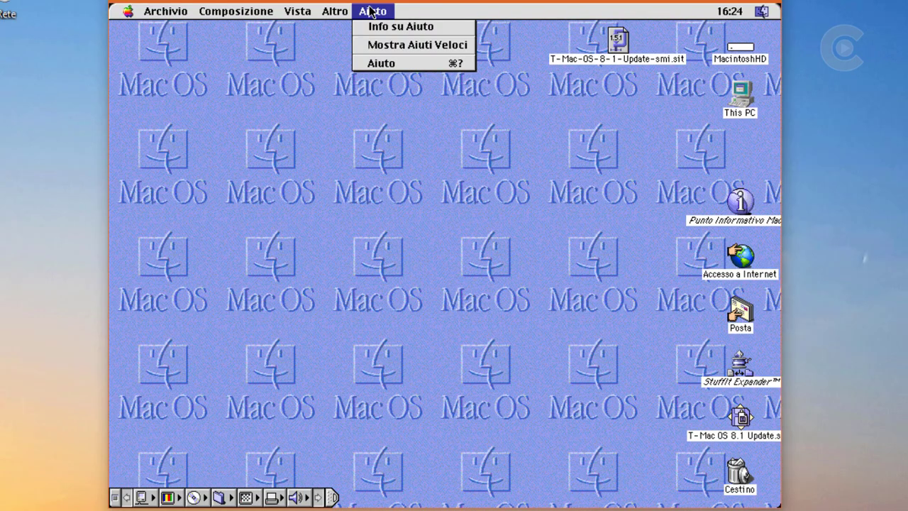
{"action": "left_click", "coordinate": [364, 97]}
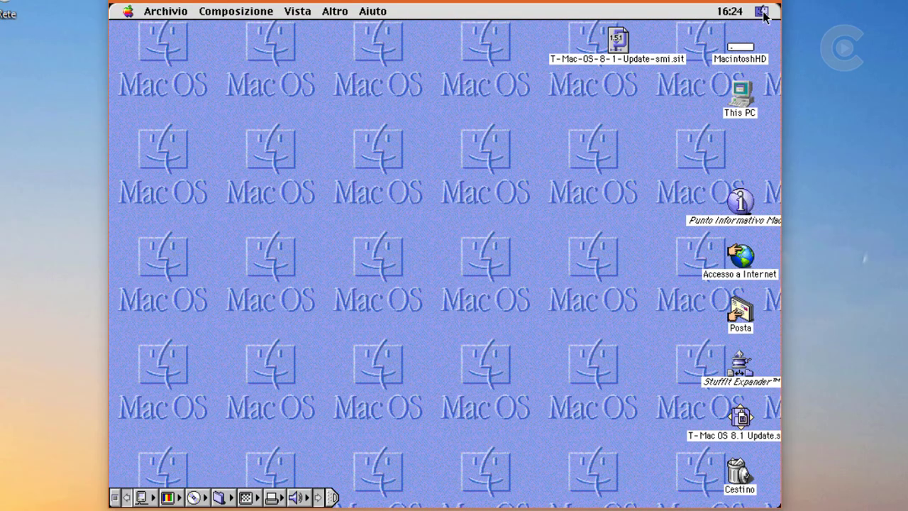
{"action": "left_click", "coordinate": [763, 12]}
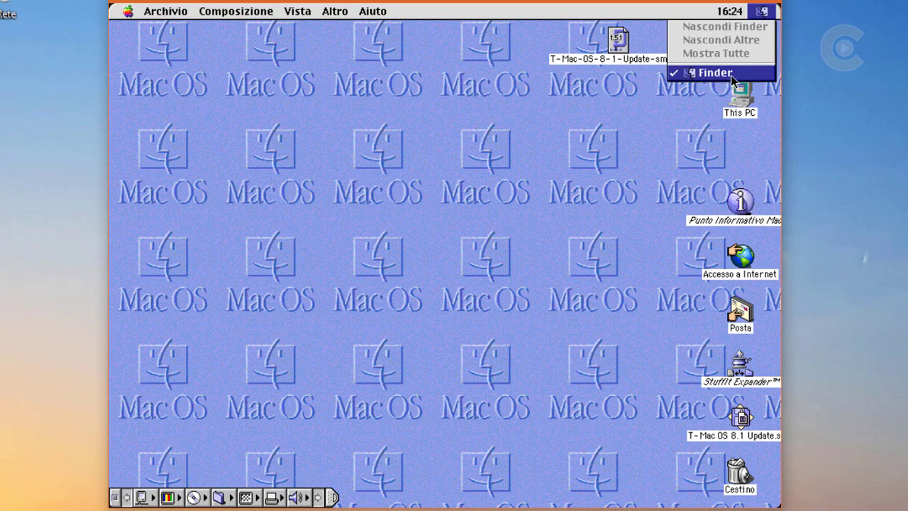
{"action": "left_click", "coordinate": [446, 159]}
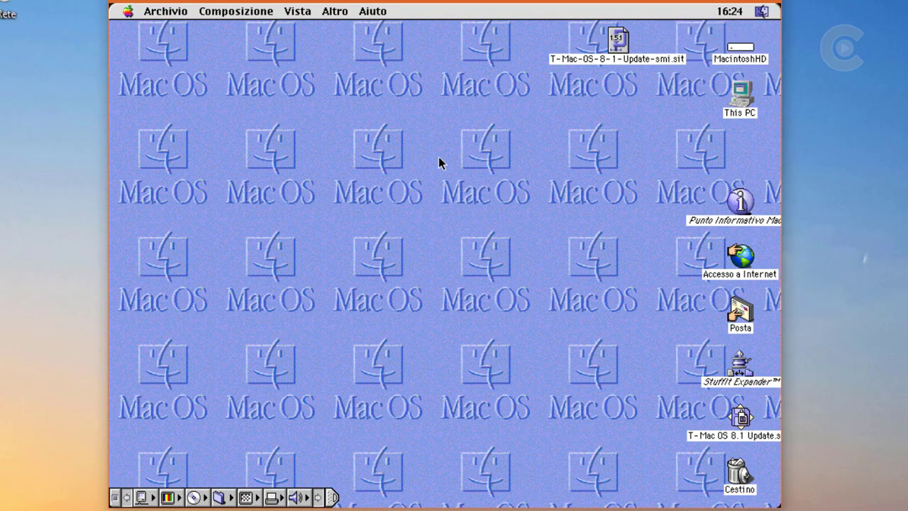
Open Blocco Note, turn its pages, and close it.
{"action": "left_click", "coordinate": [126, 13]}
{"action": "mouse_move", "coordinate": [182, 233]}
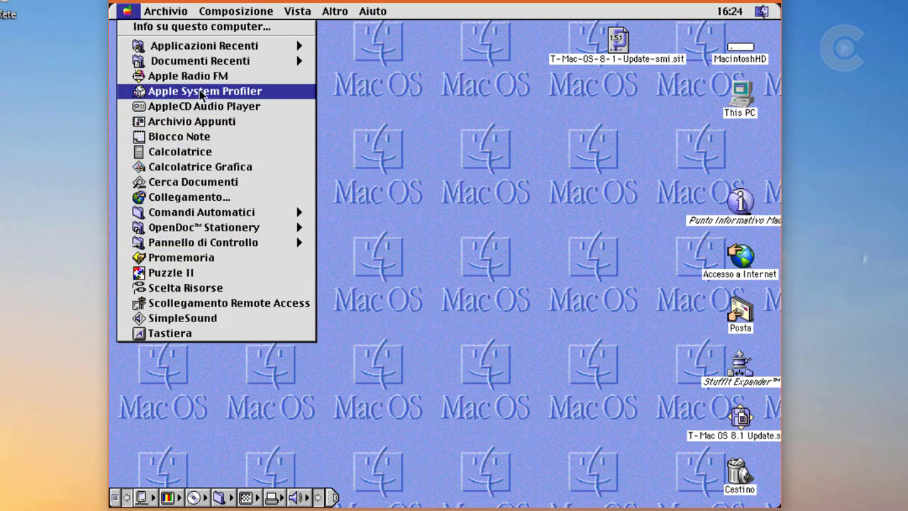
{"action": "left_click", "coordinate": [211, 151]}
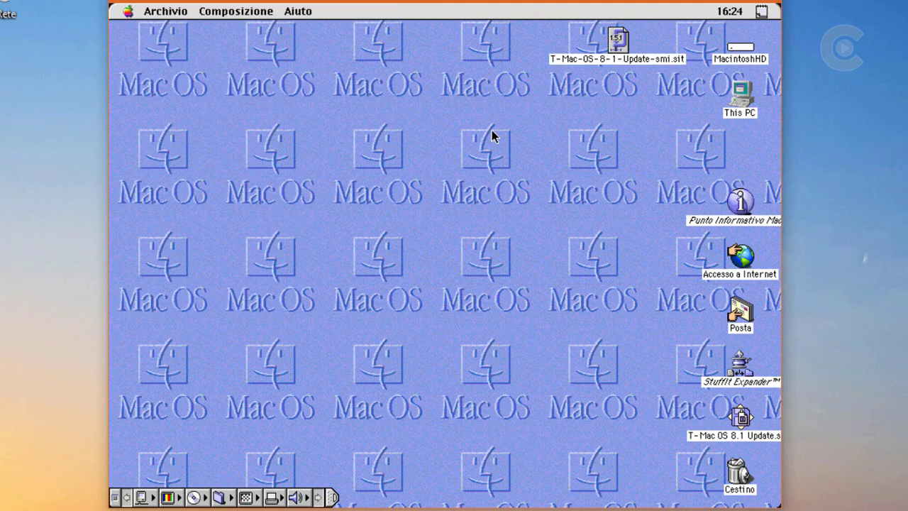
{"action": "left_click", "coordinate": [204, 269]}
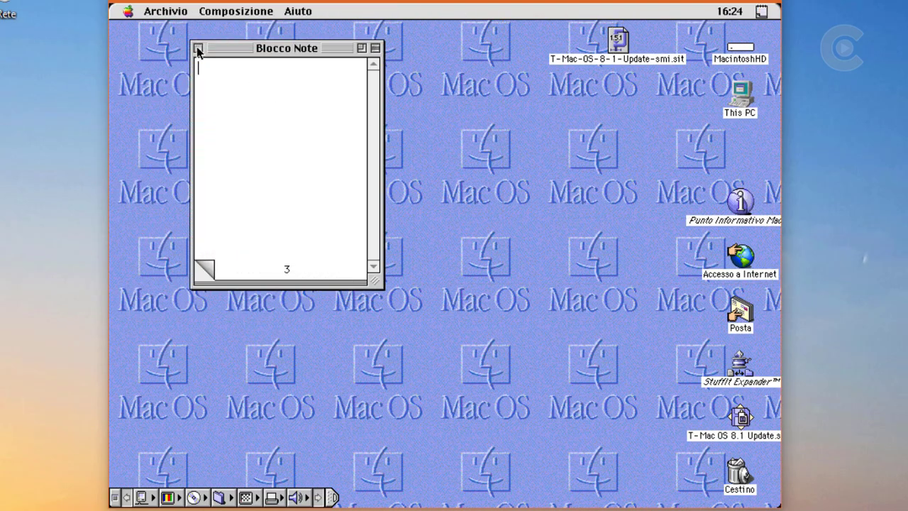
{"action": "left_click", "coordinate": [198, 49]}
Open Cerca Documenti to view its search options and close it.
{"action": "left_click", "coordinate": [128, 10]}
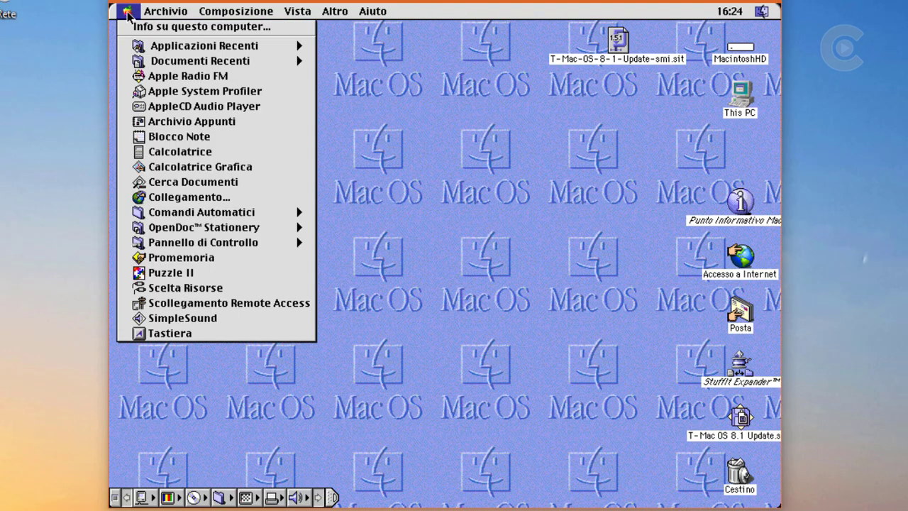
{"action": "left_click", "coordinate": [199, 182]}
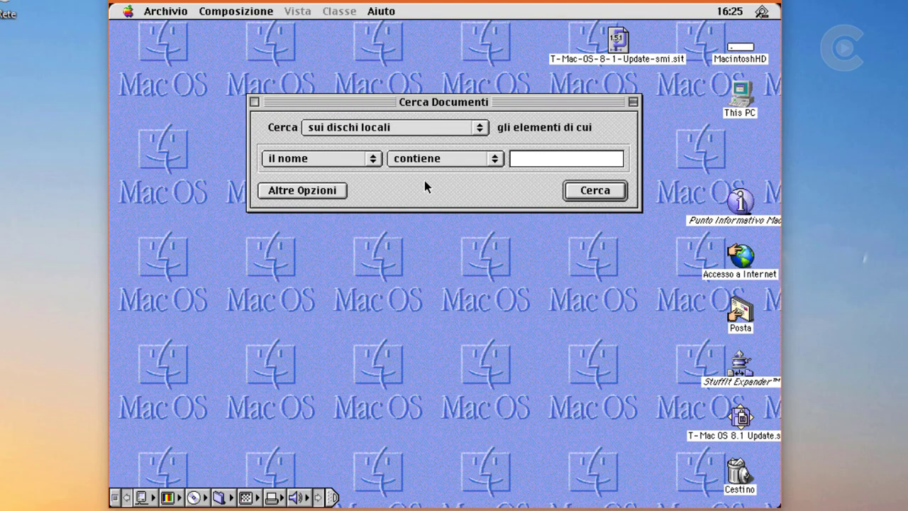
{"action": "left_click", "coordinate": [254, 102]}
Open the Pannello di Controllo folder and enlarge its window to show more items.
{"action": "left_click", "coordinate": [129, 12]}
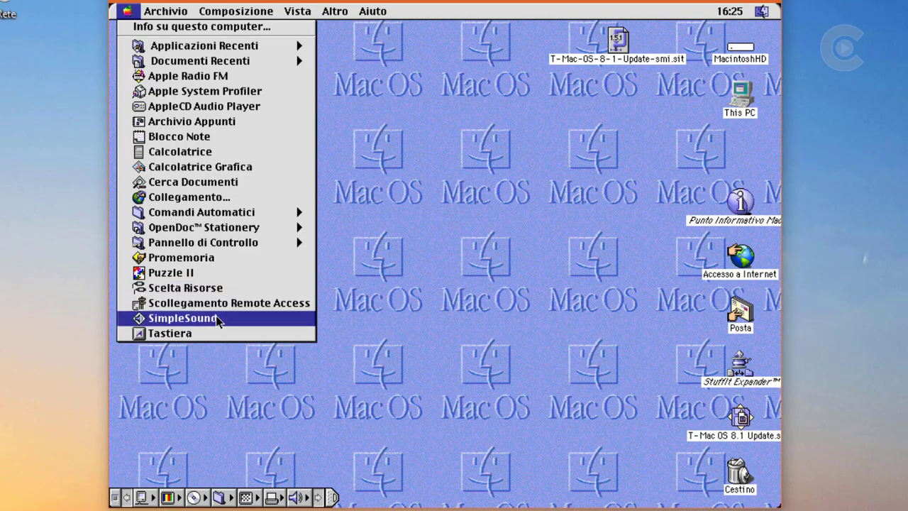
{"action": "left_click", "coordinate": [229, 245]}
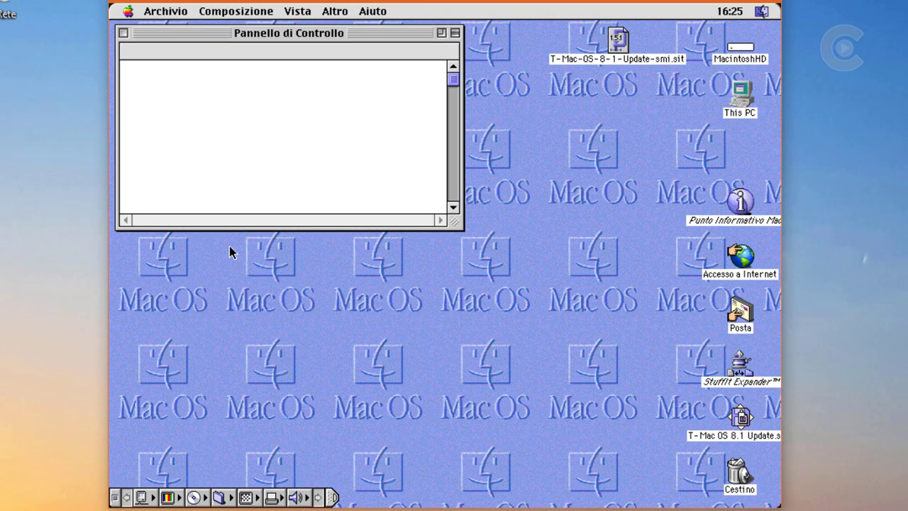
{"action": "left_click", "coordinate": [440, 34]}
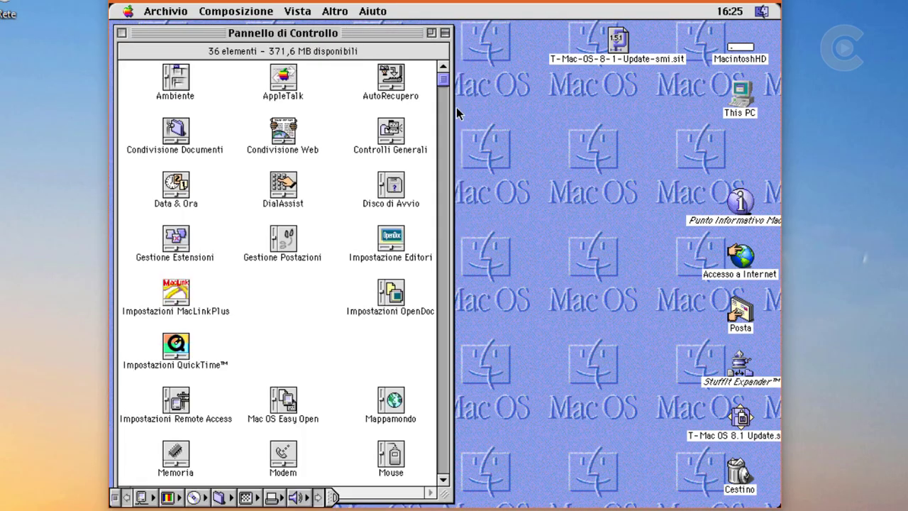
Open Ambiente, browse the system element colours as far as Magenta, and close it.
{"action": "double_click", "coordinate": [173, 85]}
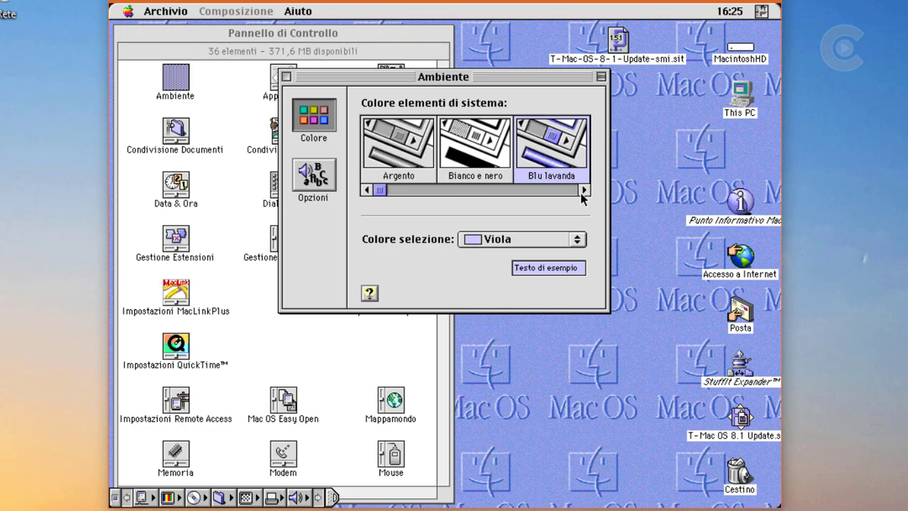
{"action": "left_click", "coordinate": [582, 190]}
{"action": "left_click", "coordinate": [583, 190]}
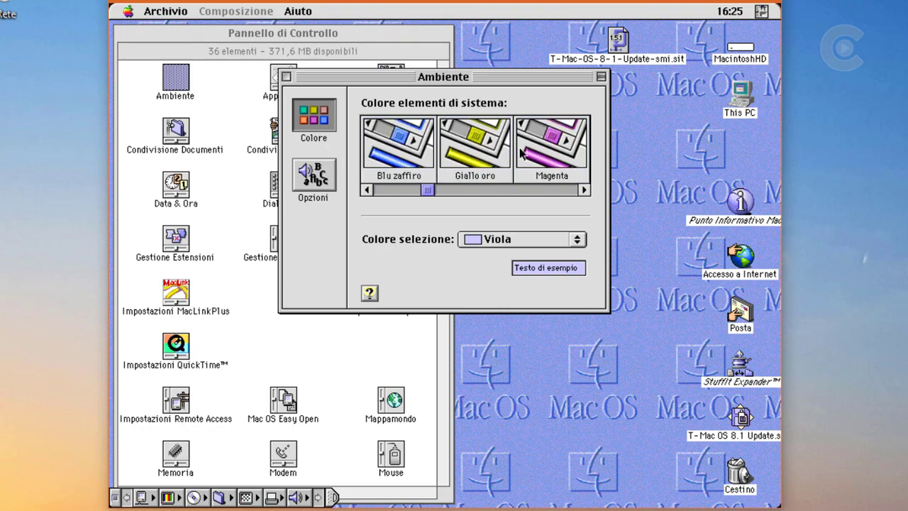
{"action": "left_click", "coordinate": [550, 178]}
{"action": "key", "text": "super+w"}
Open Condivisione Documenti, view its Verifica Attività section, and close it.
{"action": "double_click", "coordinate": [186, 130]}
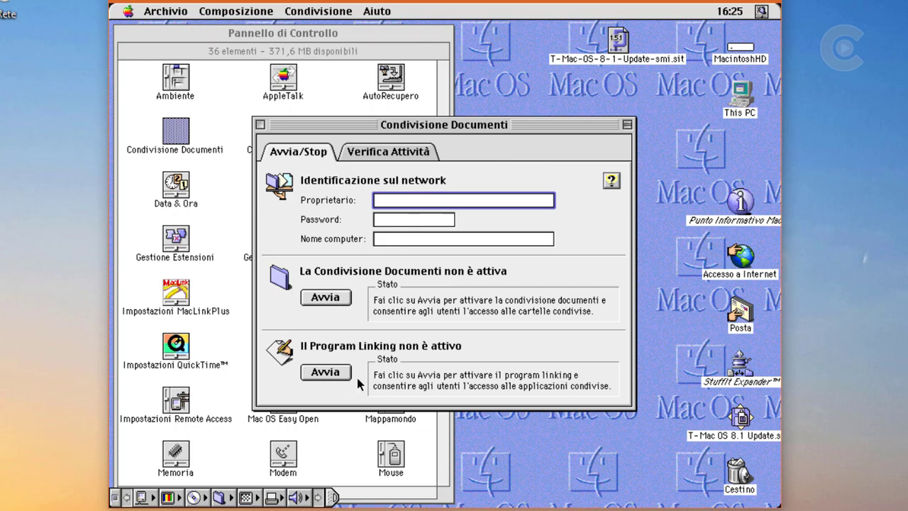
{"action": "left_click", "coordinate": [398, 154]}
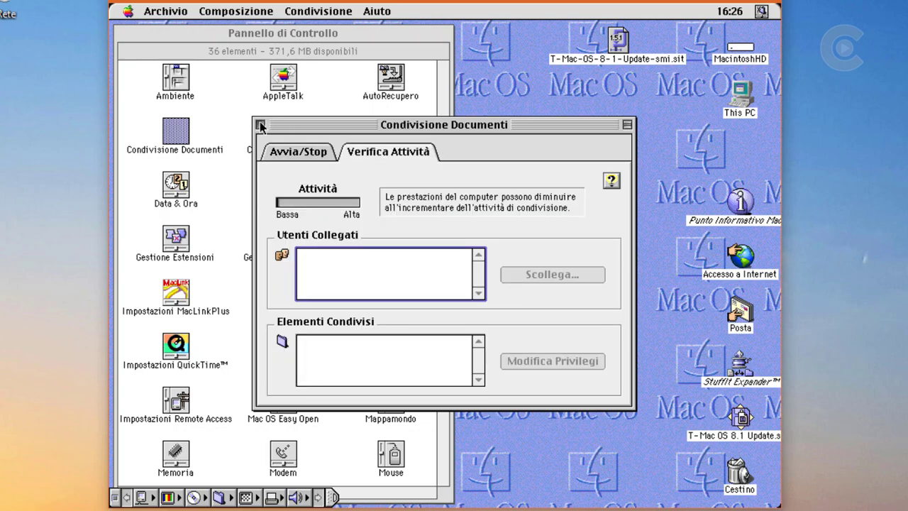
{"action": "left_click", "coordinate": [260, 126]}
Open Controlli Generali and Data & Ora one after the other to view their settings, closing each.
{"action": "double_click", "coordinate": [400, 130]}
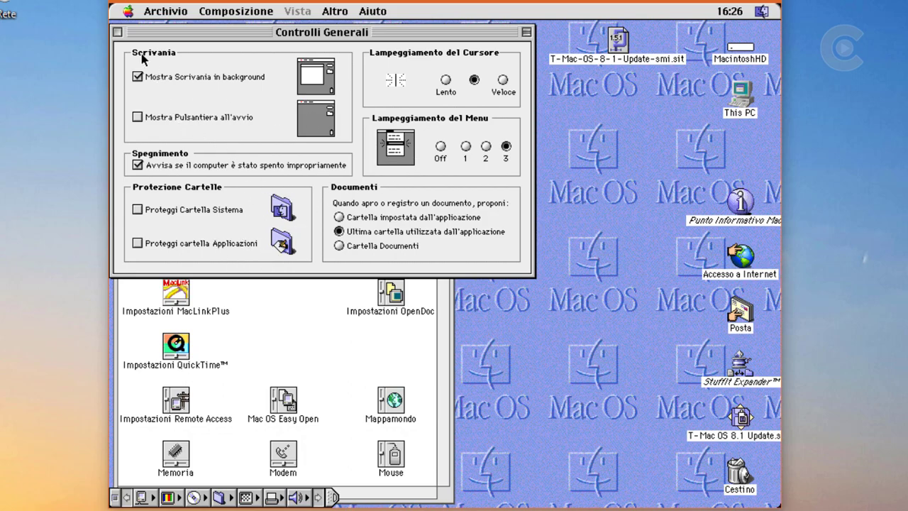
{"action": "left_click", "coordinate": [117, 32]}
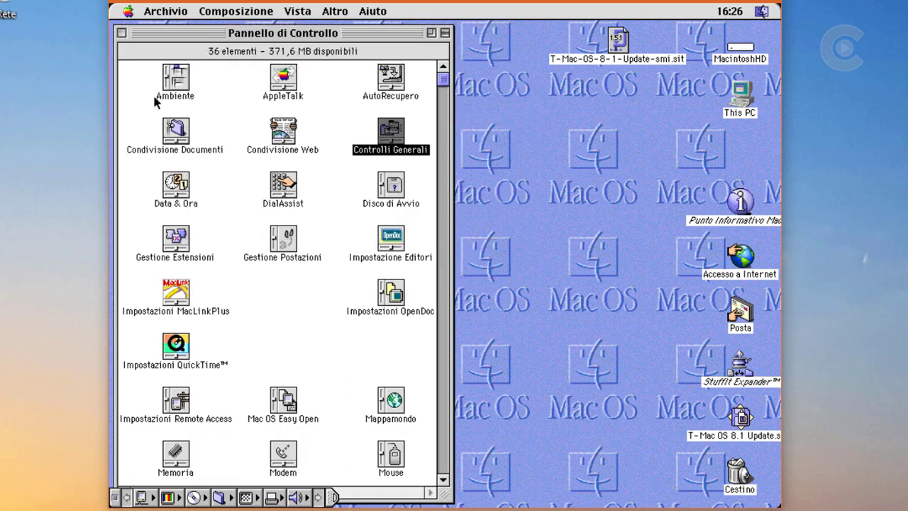
{"action": "double_click", "coordinate": [186, 195]}
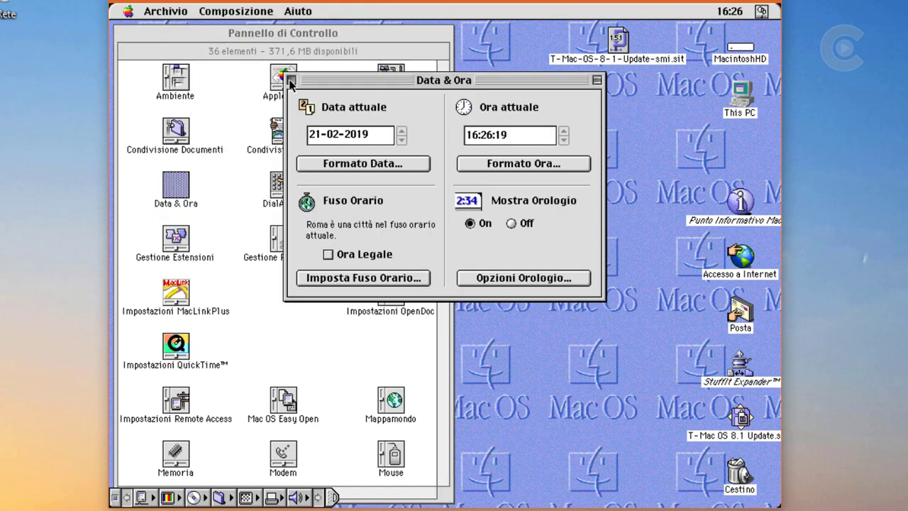
{"action": "left_click", "coordinate": [291, 81]}
View the startup disk choice in Disco di Avvio and the settings in Memoria, closing each panel.
{"action": "double_click", "coordinate": [391, 186]}
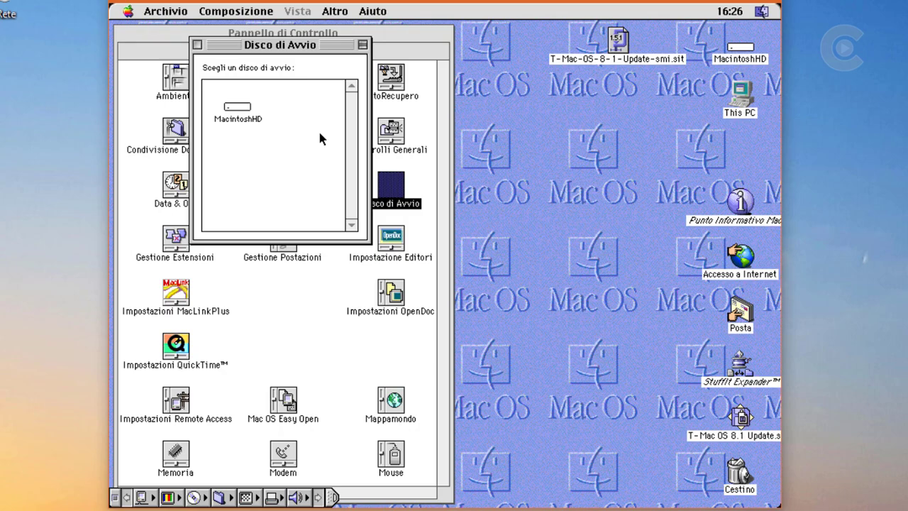
{"action": "left_click", "coordinate": [198, 46]}
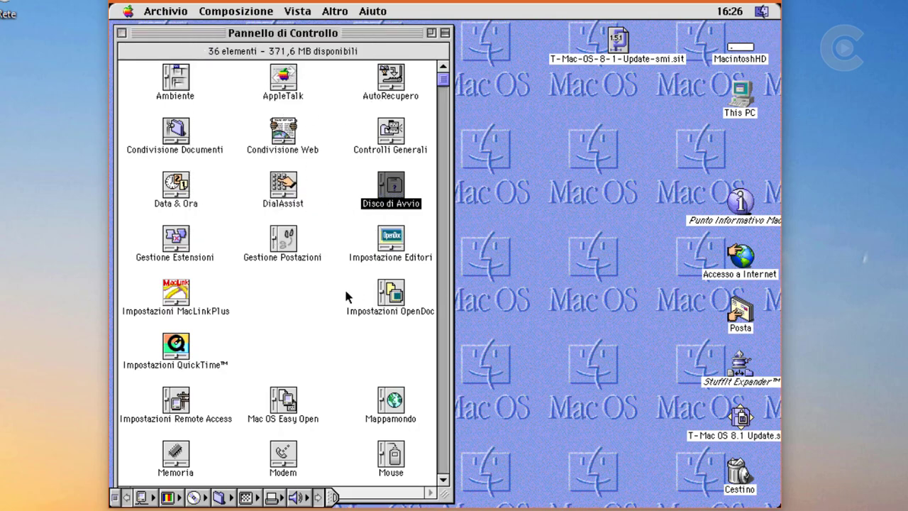
{"action": "scroll", "coordinate": [186, 231], "scroll_direction": "down", "scroll_amount": 5}
{"action": "double_click", "coordinate": [183, 205]}
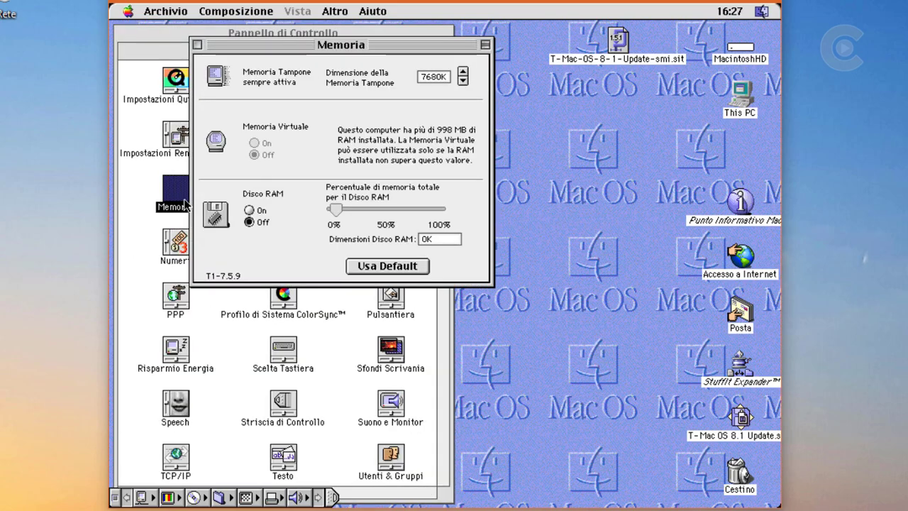
{"action": "left_click", "coordinate": [198, 44]}
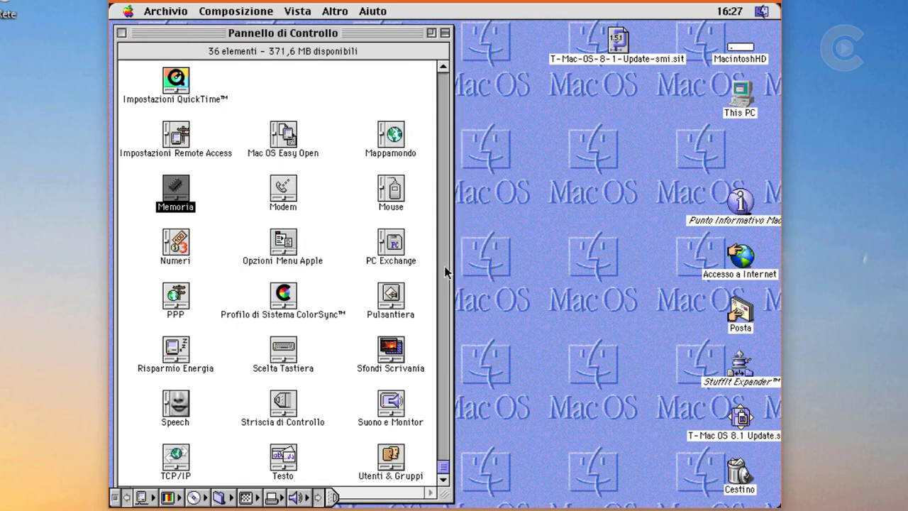
Open the Mouse and Pulsantiera control panels one after the other to view them, closing each.
{"action": "double_click", "coordinate": [387, 184]}
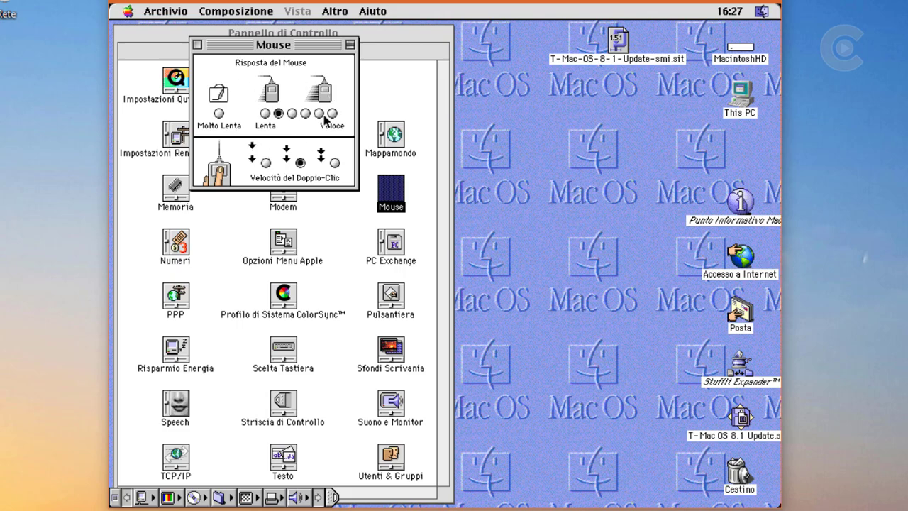
{"action": "left_click", "coordinate": [198, 44]}
{"action": "double_click", "coordinate": [391, 298]}
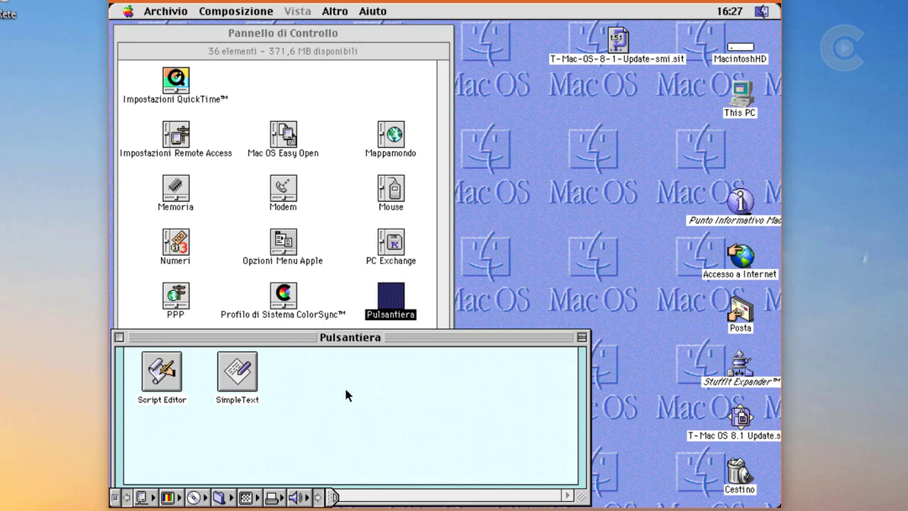
{"action": "left_click", "coordinate": [120, 337]}
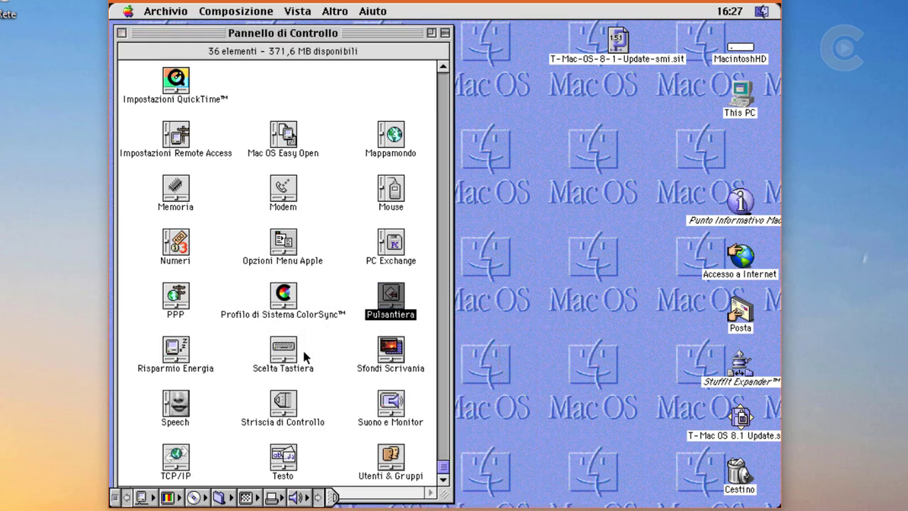
Open Sfondi Scrivania and replace the desktop pattern with the Mac OS face image.
{"action": "double_click", "coordinate": [391, 348]}
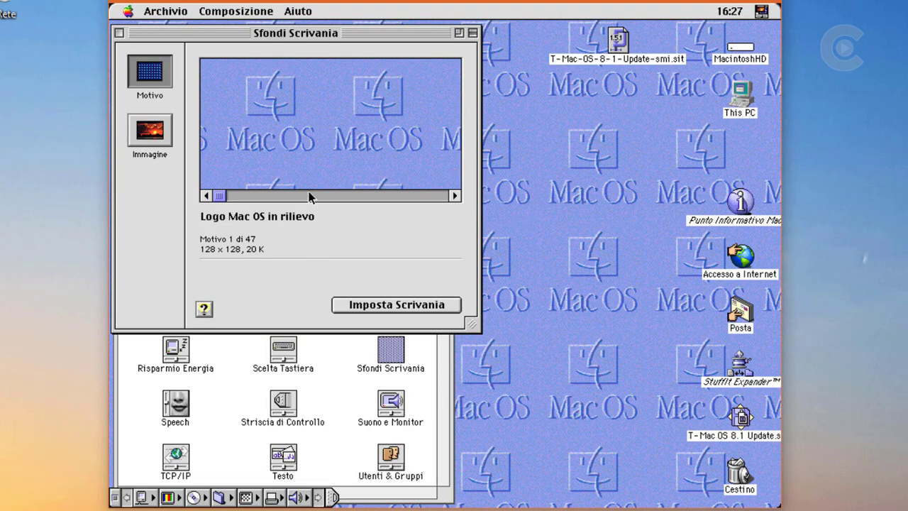
{"action": "left_click", "coordinate": [150, 130]}
{"action": "left_click", "coordinate": [447, 179]}
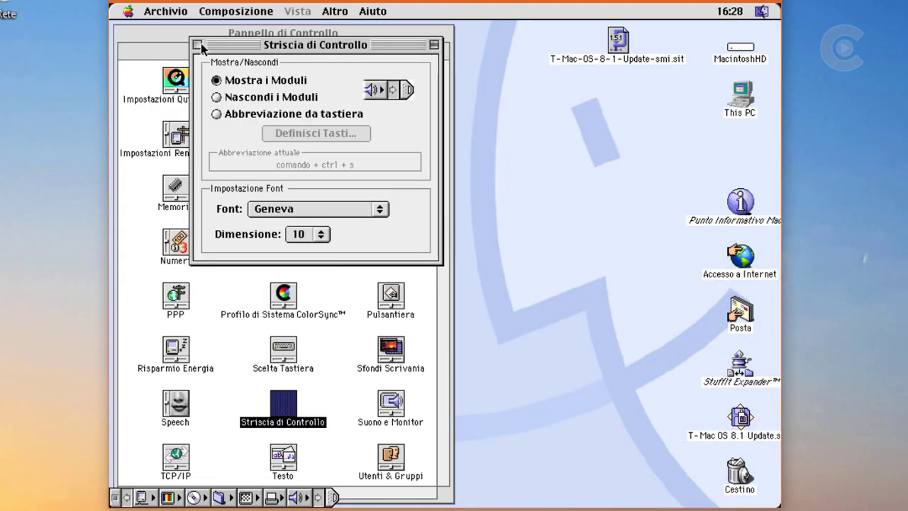
Close Striscia di Controllo, and review the monitor, sound and alert settings in Suono e Monitor before closing it.
{"action": "left_click", "coordinate": [198, 45]}
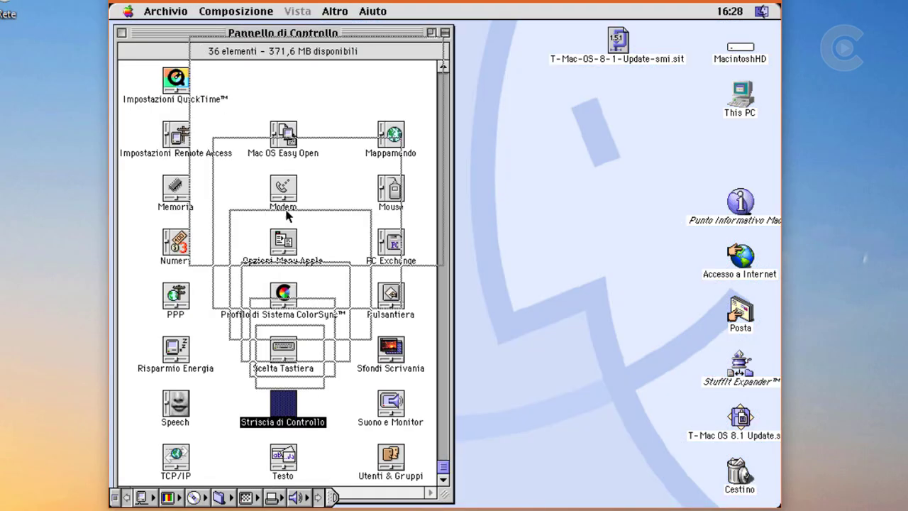
{"action": "double_click", "coordinate": [389, 410]}
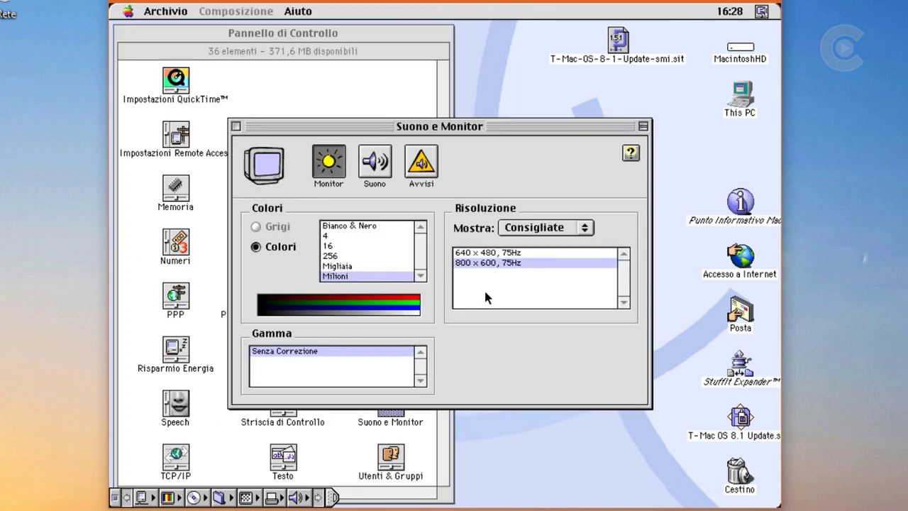
{"action": "left_click", "coordinate": [379, 164]}
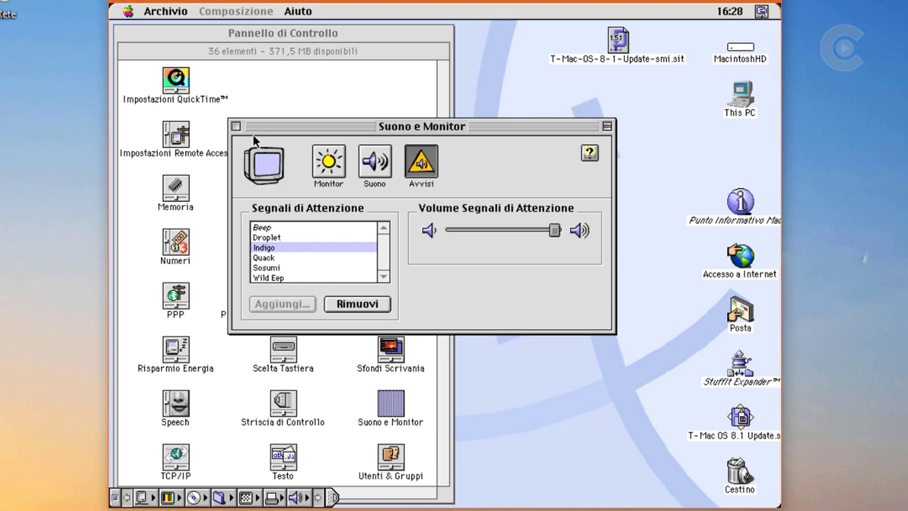
{"action": "left_click", "coordinate": [236, 127]}
View the Testo and Utenti & Gruppi control panels, and close them along with the Pannello di Controllo folder.
{"action": "left_click", "coordinate": [297, 462]}
{"action": "double_click", "coordinate": [297, 462]}
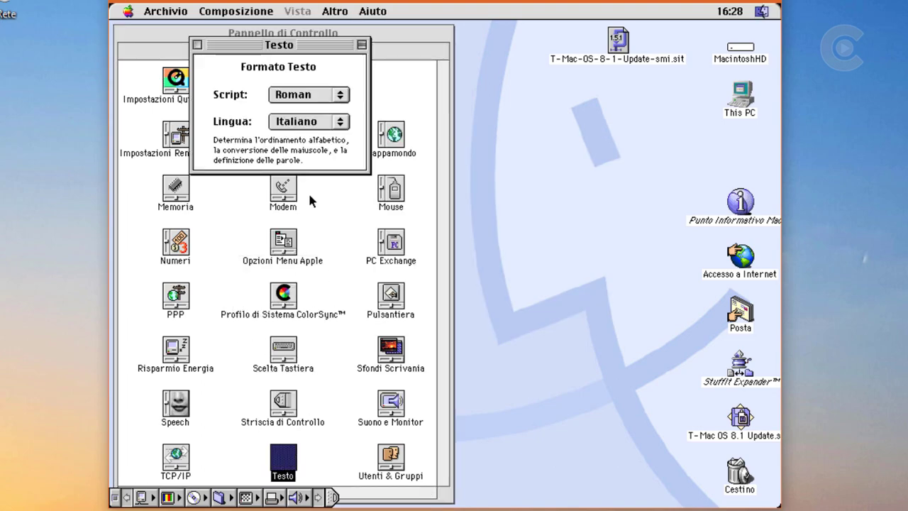
{"action": "left_click", "coordinate": [200, 45]}
{"action": "double_click", "coordinate": [391, 457]}
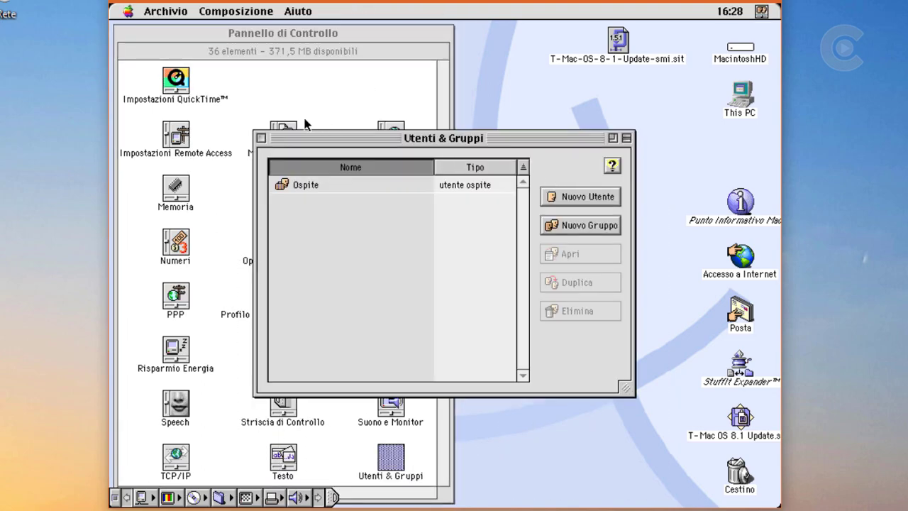
{"action": "left_click", "coordinate": [261, 138]}
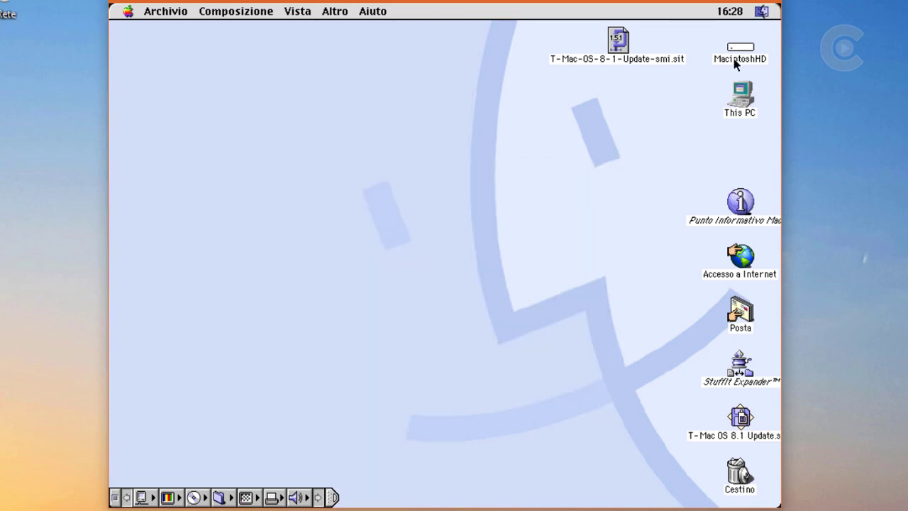
Open the MacintoshHD disk and move its window slightly away from the screen's upper edge.
{"action": "double_click", "coordinate": [740, 47]}
{"action": "left_click_drag", "start_coordinate": [325, 32], "coordinate": [334, 51]}
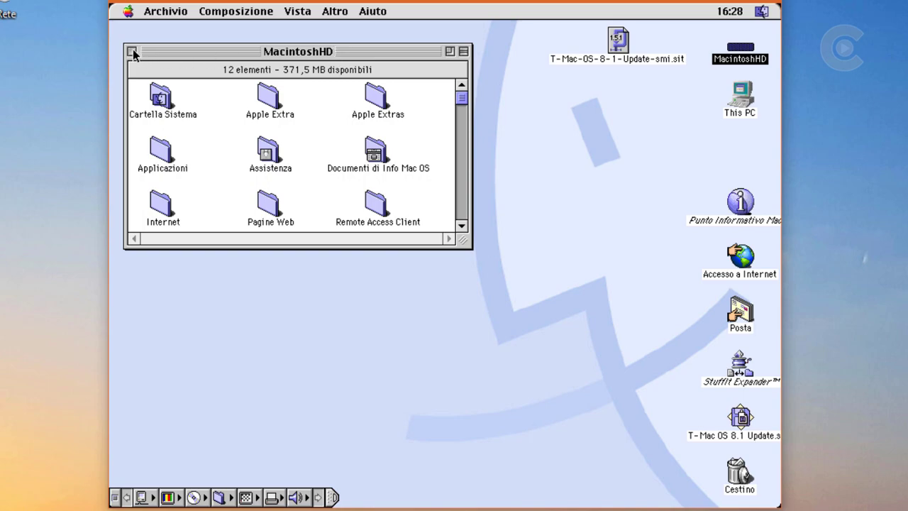
Enlarge and restore the MacintoshHD window, and collapse it to its title bar and expand it again.
{"action": "left_click", "coordinate": [450, 52]}
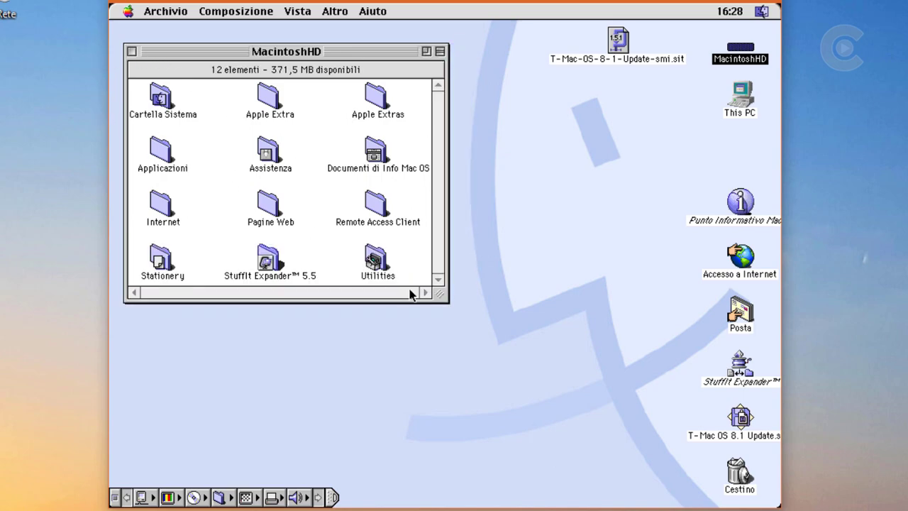
{"action": "left_click", "coordinate": [439, 52]}
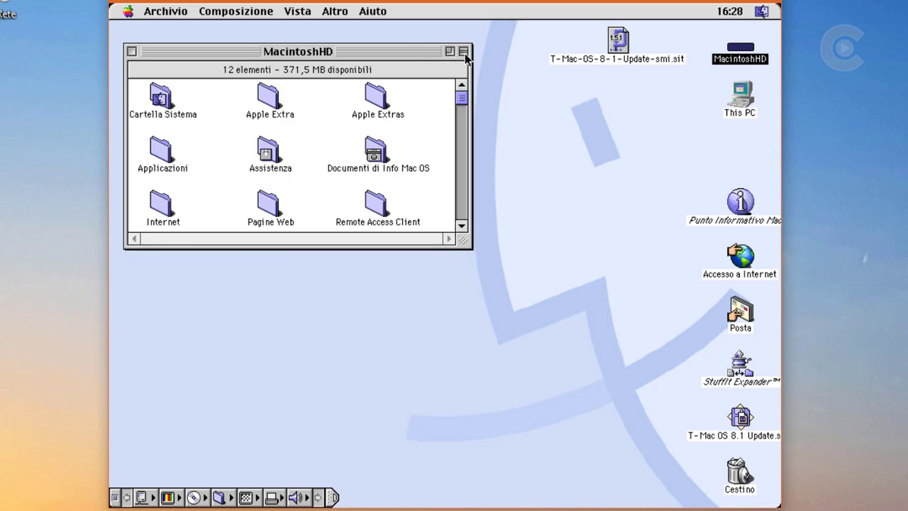
{"action": "left_click", "coordinate": [464, 51]}
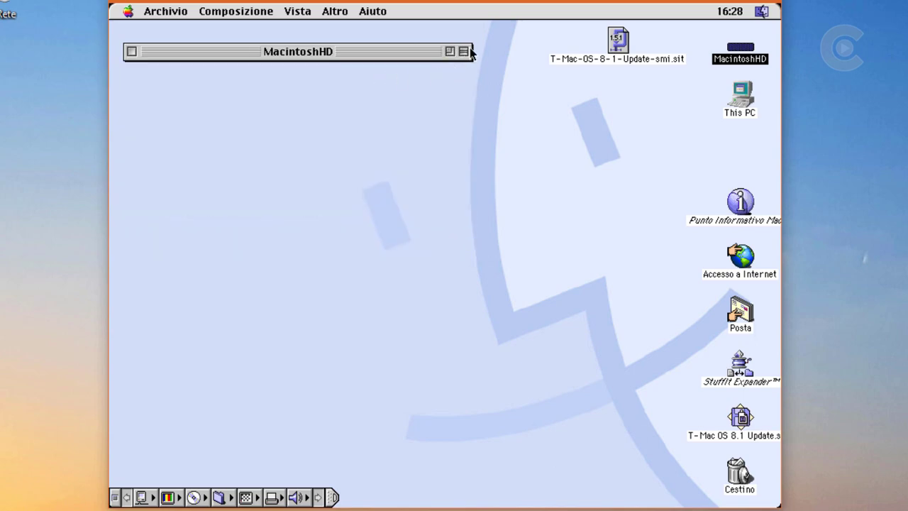
{"action": "left_click", "coordinate": [463, 52]}
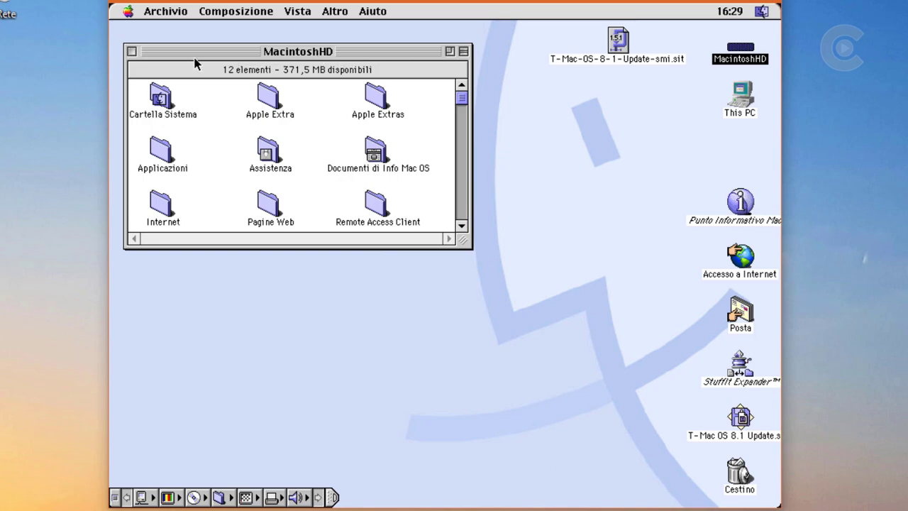
Look through the contents of the Cartella Sistema and Applicazioni folders on MacintoshHD, closing each.
{"action": "double_click", "coordinate": [163, 99]}
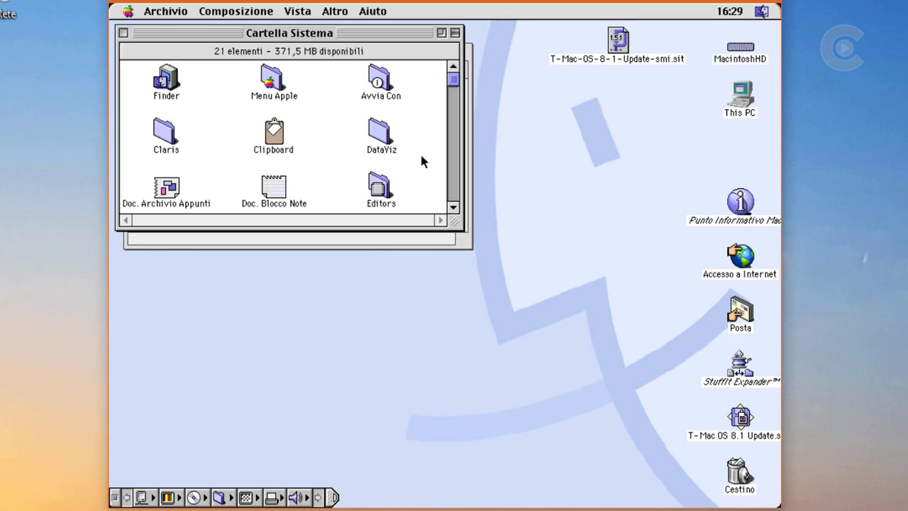
{"action": "left_click", "coordinate": [454, 207]}
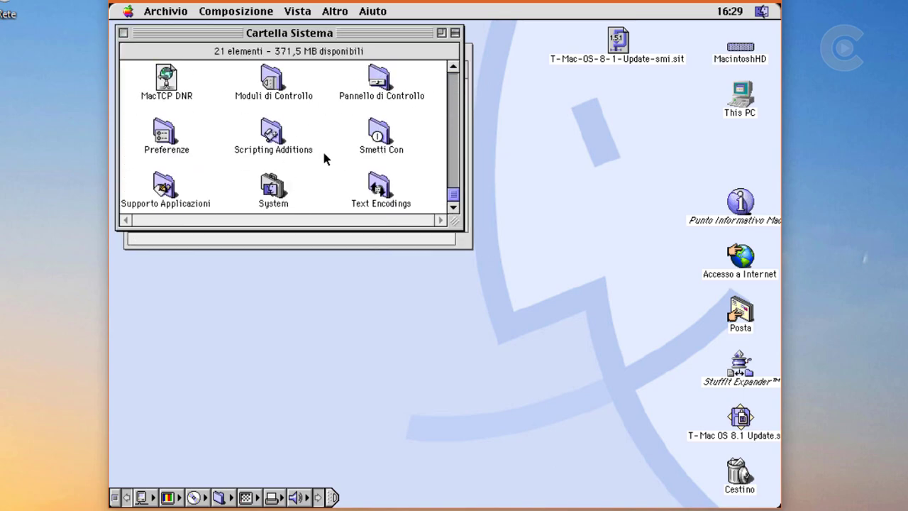
{"action": "left_click", "coordinate": [123, 33]}
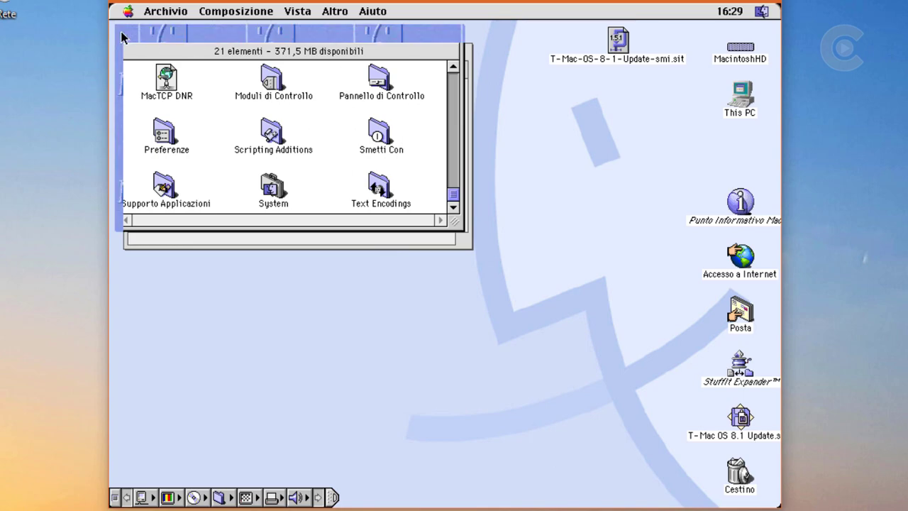
{"action": "double_click", "coordinate": [164, 145]}
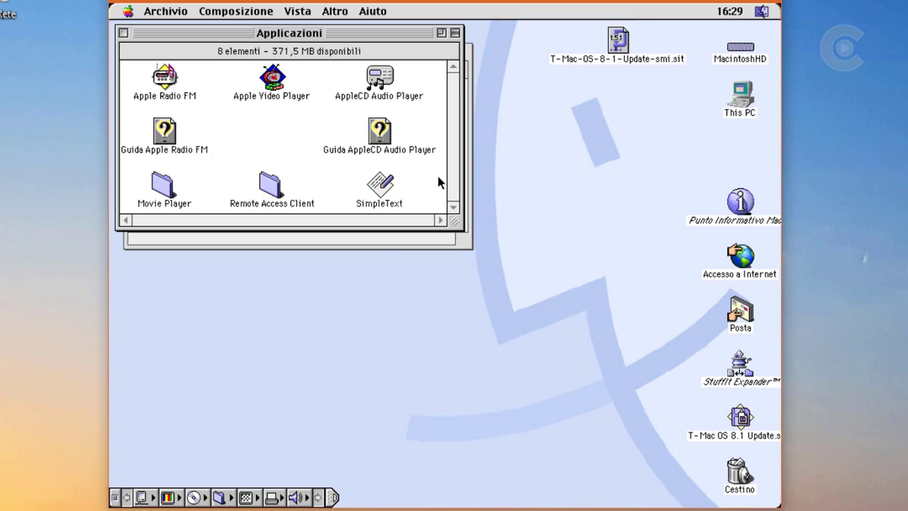
{"action": "left_click", "coordinate": [123, 33]}
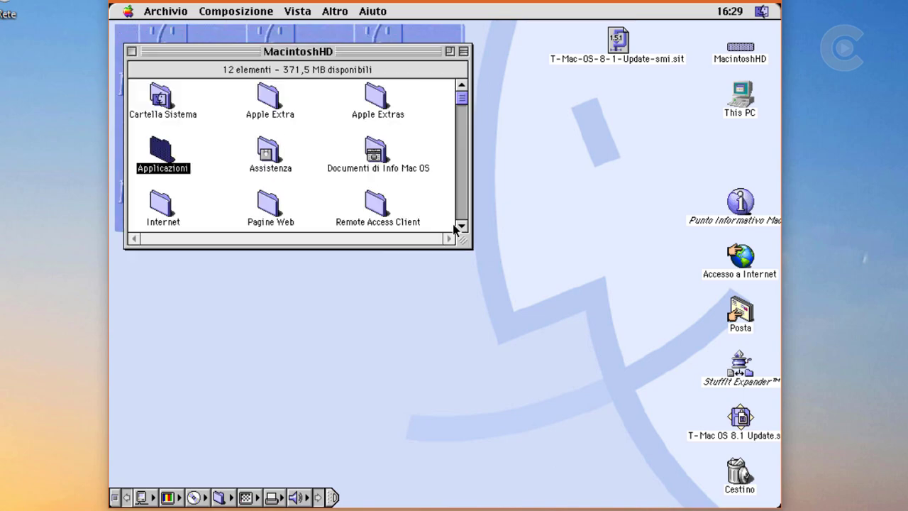
Look through the contents of the Internet folder on MacintoshHD, including Netscape Navigator 3.01, and close it.
{"action": "left_click", "coordinate": [460, 229]}
{"action": "left_click", "coordinate": [387, 112]}
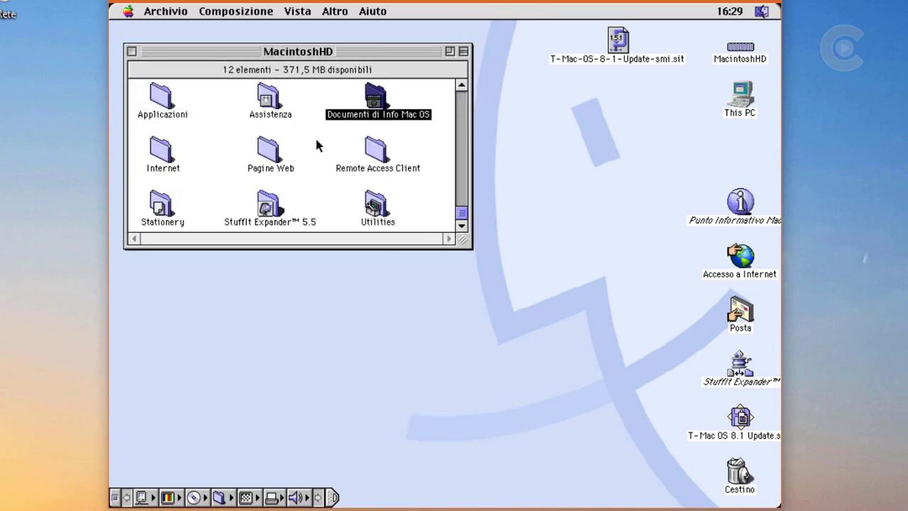
{"action": "double_click", "coordinate": [162, 150]}
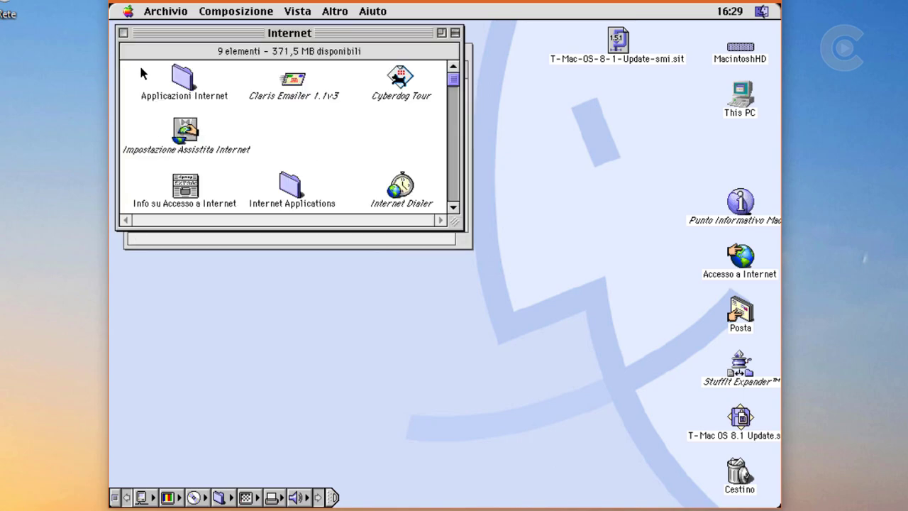
{"action": "left_click", "coordinate": [453, 206]}
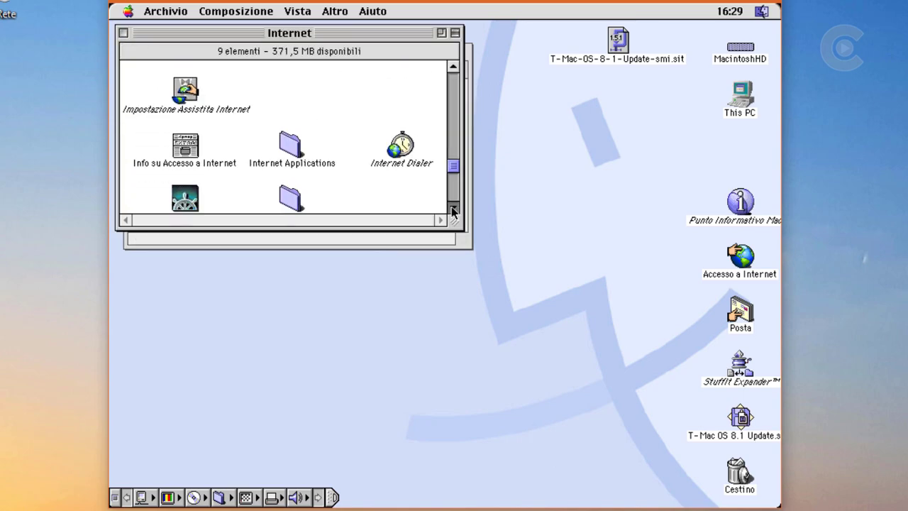
{"action": "left_click", "coordinate": [189, 205]}
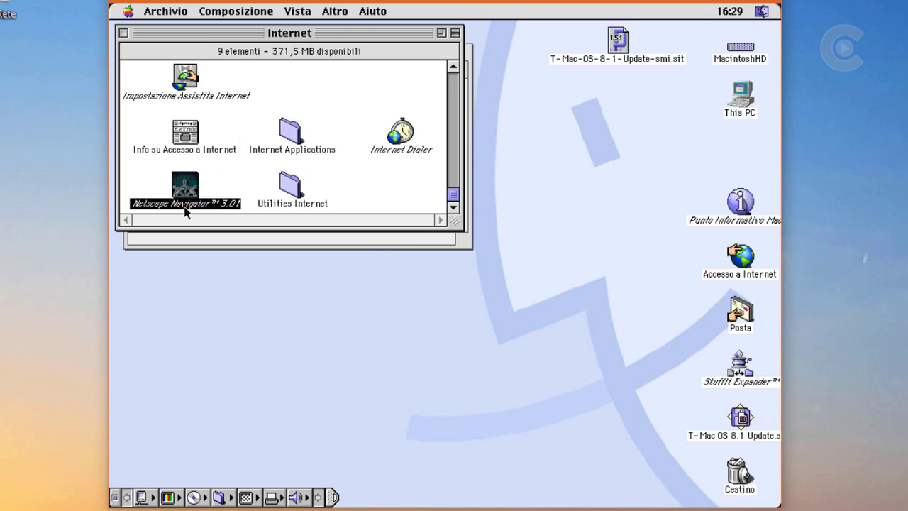
{"action": "left_click", "coordinate": [124, 33]}
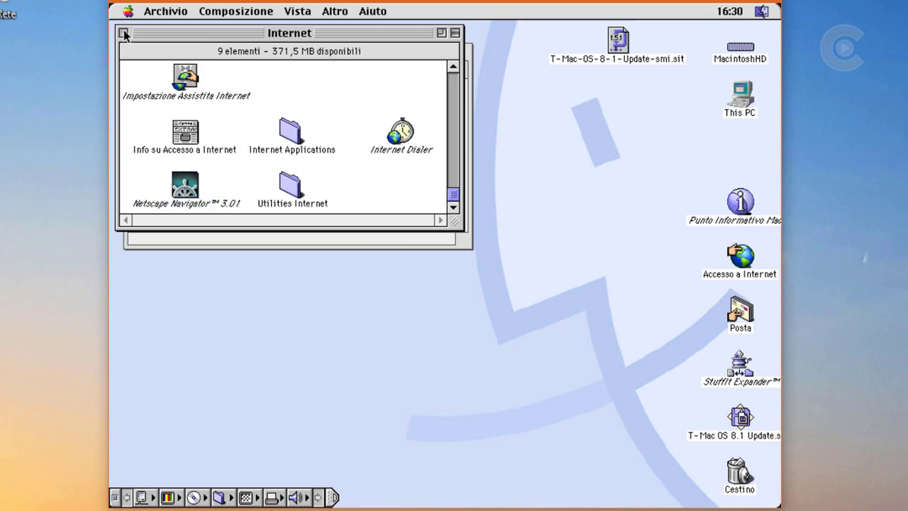
View the contents of the Utilities folder on MacintoshHD, and close it together with the disk window.
{"action": "double_click", "coordinate": [378, 206]}
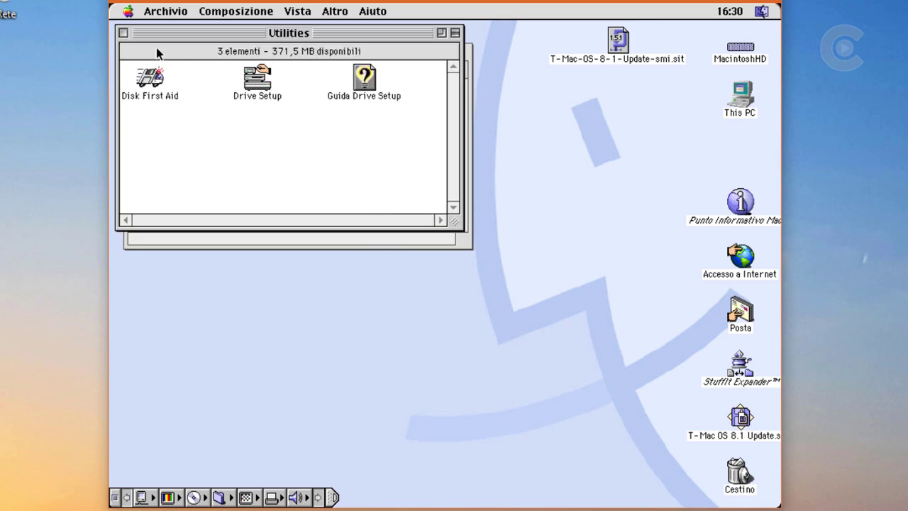
{"action": "left_click", "coordinate": [122, 33]}
{"action": "key", "text": "super+w"}
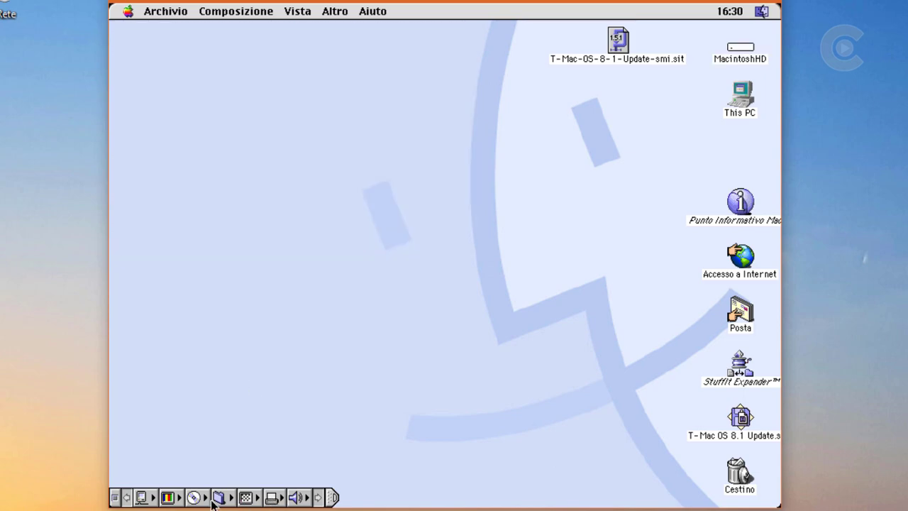
Review the AppleTalk and monitor color depth options in the Control Strip.
{"action": "left_click", "coordinate": [151, 497]}
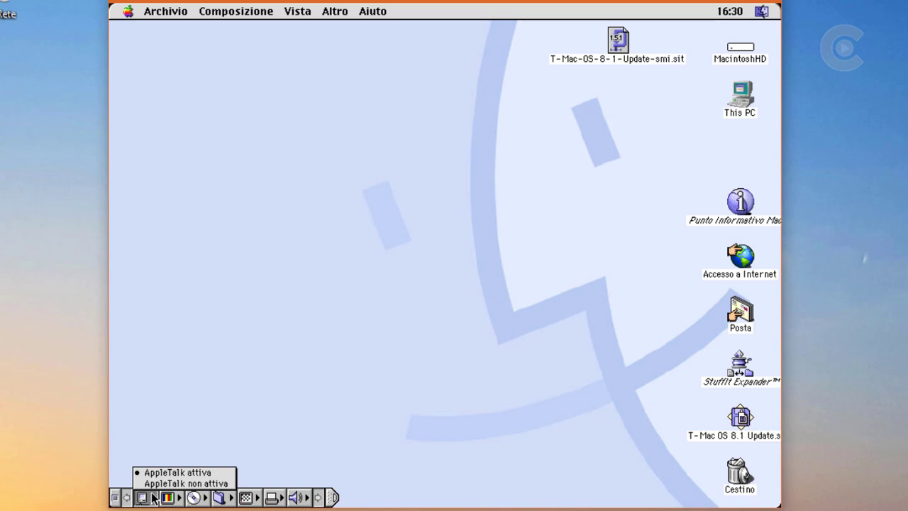
{"action": "left_click", "coordinate": [168, 500]}
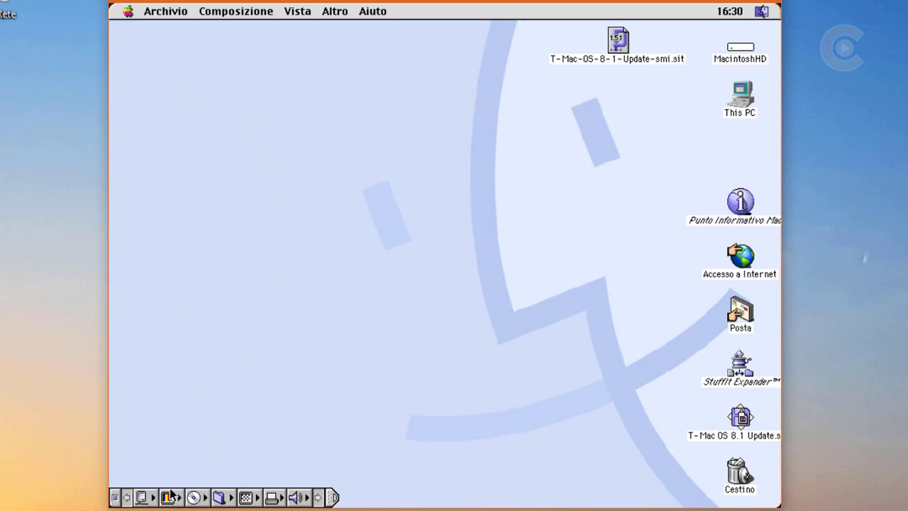
{"action": "left_click", "coordinate": [152, 499]}
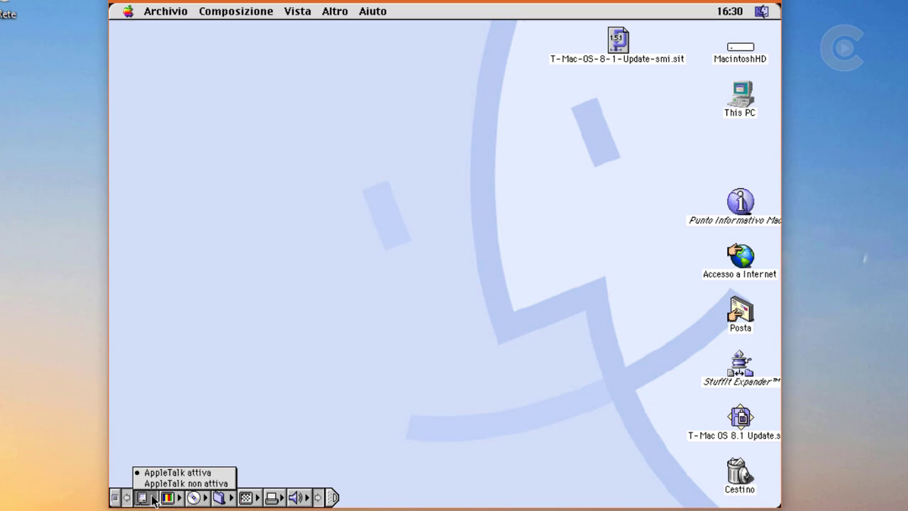
{"action": "left_click", "coordinate": [173, 501]}
{"action": "left_click", "coordinate": [176, 501]}
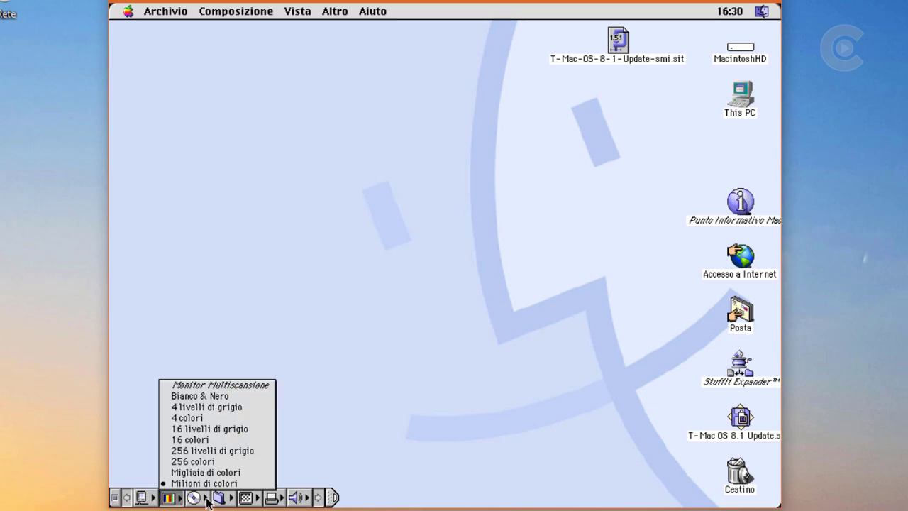
Check the Control Strip's CD playback and file sharing options, along with its resolution, printer and sound modules.
{"action": "left_click", "coordinate": [207, 501]}
{"action": "left_click", "coordinate": [206, 500]}
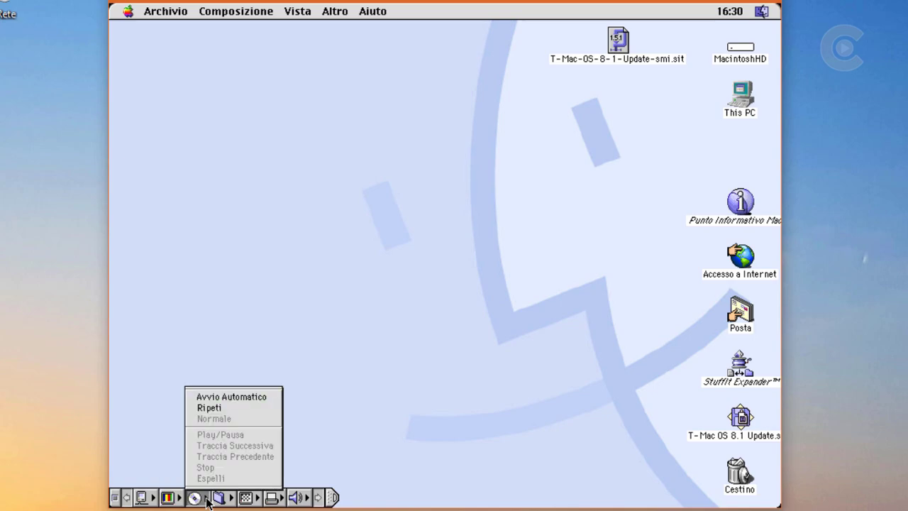
{"action": "left_click", "coordinate": [226, 501]}
{"action": "left_click", "coordinate": [226, 501]}
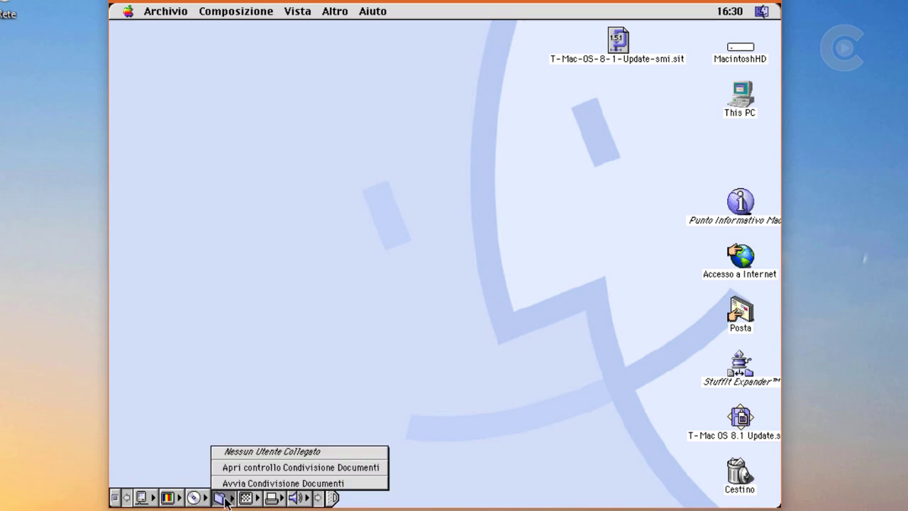
{"action": "left_click", "coordinate": [271, 501]}
{"action": "left_click", "coordinate": [272, 500]}
{"action": "left_click", "coordinate": [245, 493]}
{"action": "left_click_drag", "start_coordinate": [304, 501], "coordinate": [303, 452]}
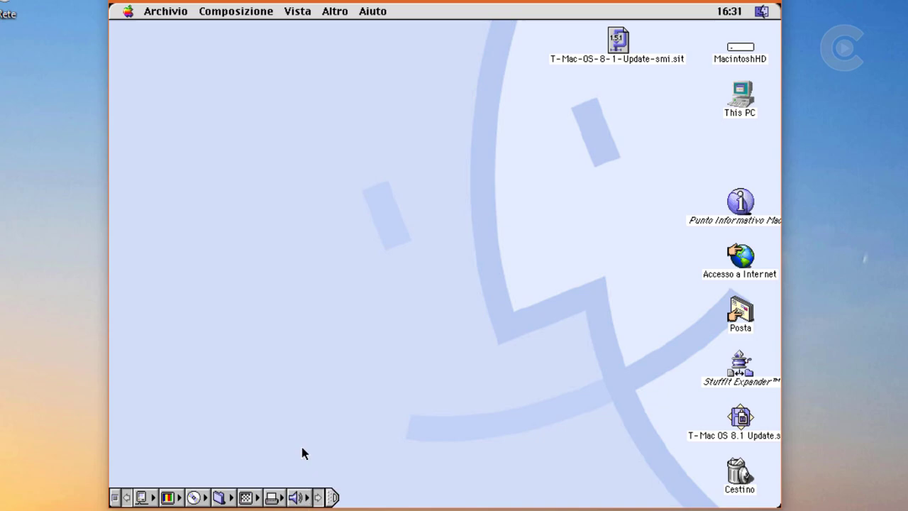
Open the Pulsantiera control panel, launch Script Editor from it, and close the empty script window.
{"action": "left_click", "coordinate": [128, 11]}
{"action": "mouse_move", "coordinate": [266, 259]}
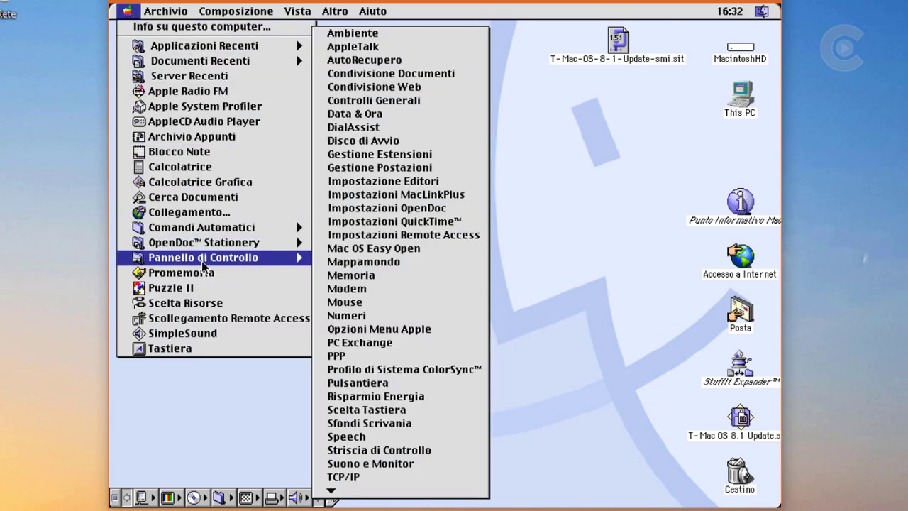
{"action": "left_click", "coordinate": [410, 384]}
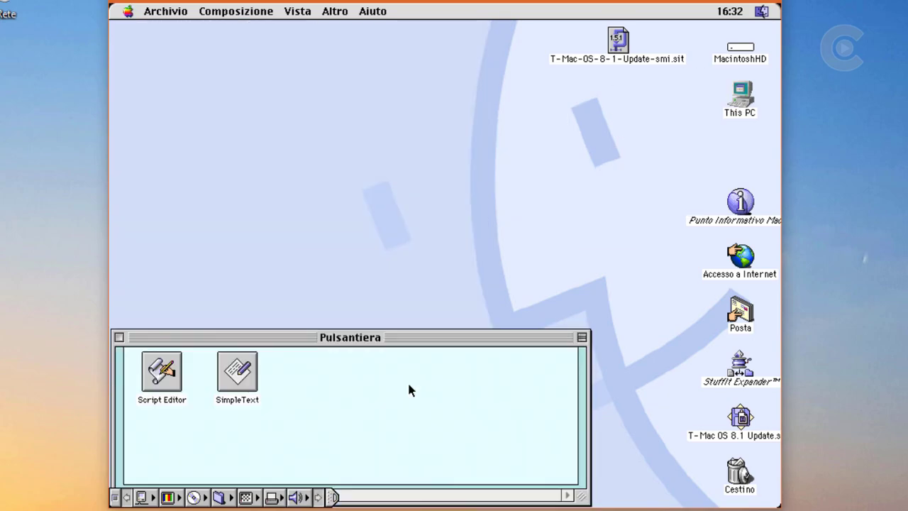
{"action": "left_click", "coordinate": [156, 382]}
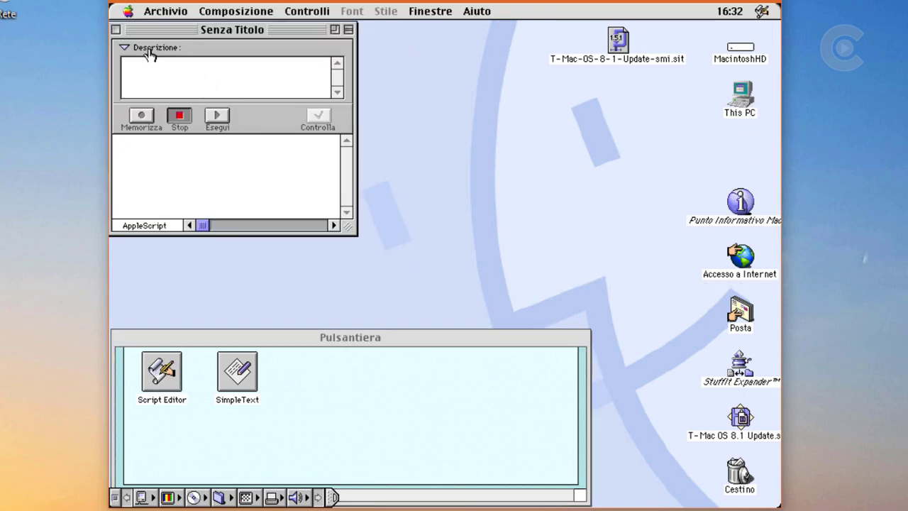
{"action": "left_click", "coordinate": [116, 30]}
Launch SimpleText from Pulsantiera, enter "ciao" in the blank document, and close the document.
{"action": "left_click", "coordinate": [247, 372]}
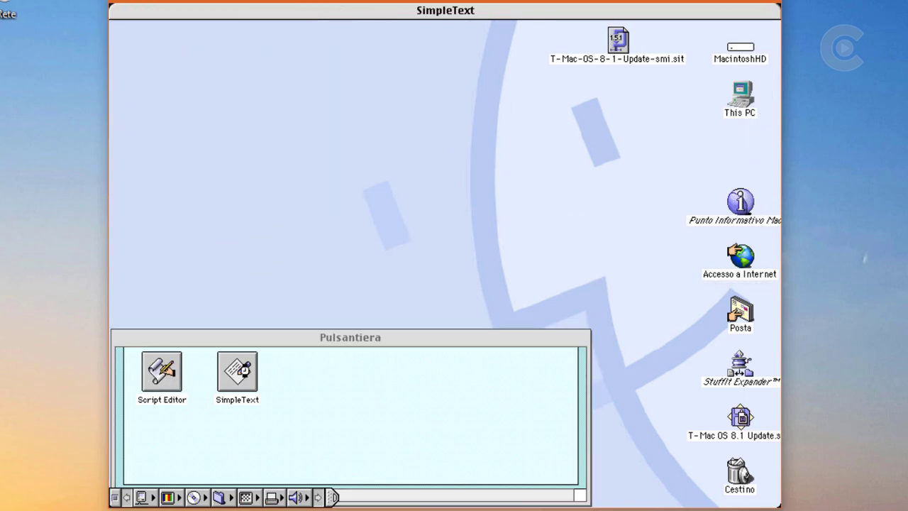
{"action": "type", "text": "ciao"}
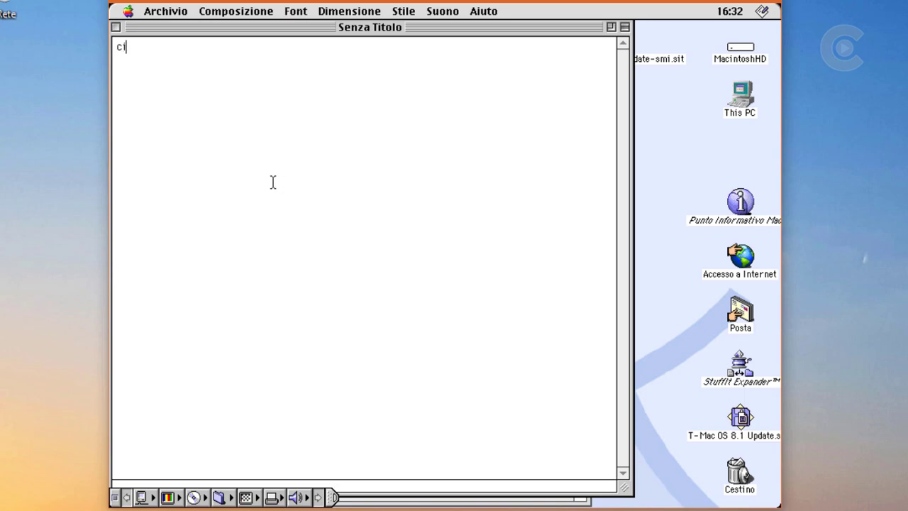
{"action": "left_click", "coordinate": [116, 27]}
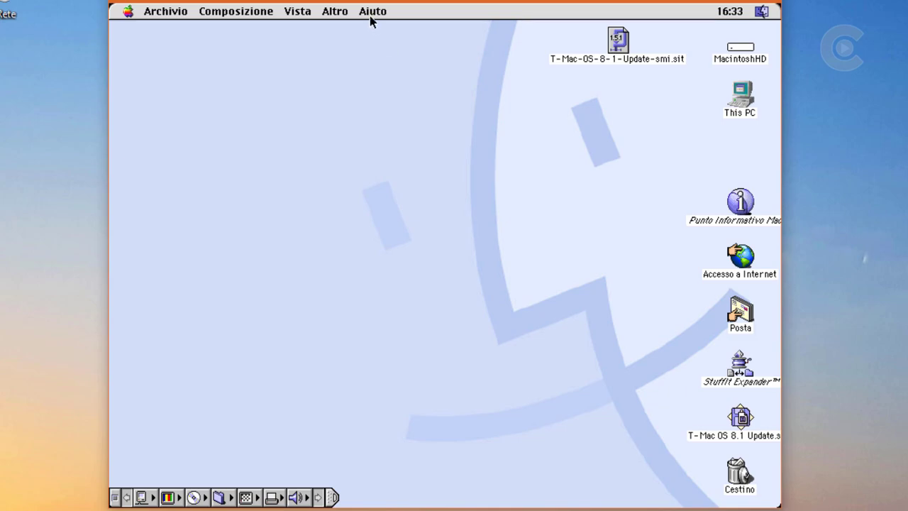
Shut down the Mac OS system with the Smetti command.
{"action": "left_click", "coordinate": [344, 14]}
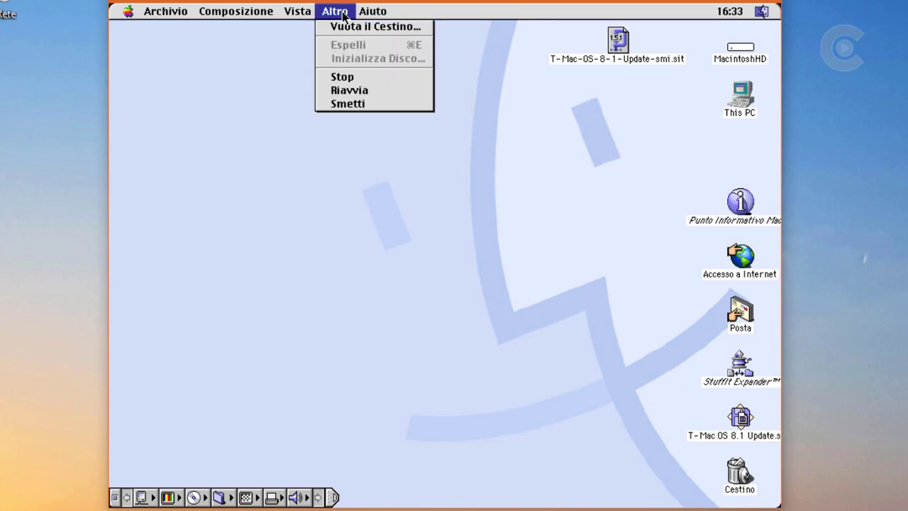
{"action": "left_click", "coordinate": [374, 103]}
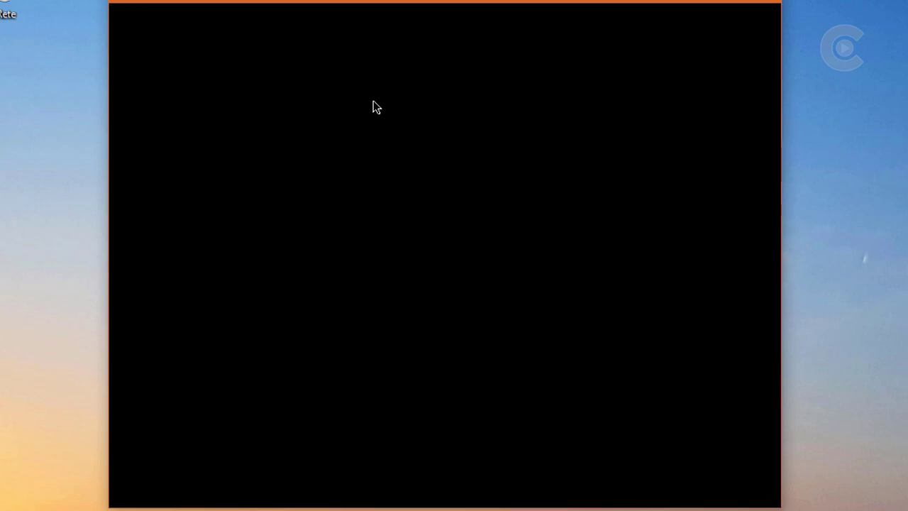